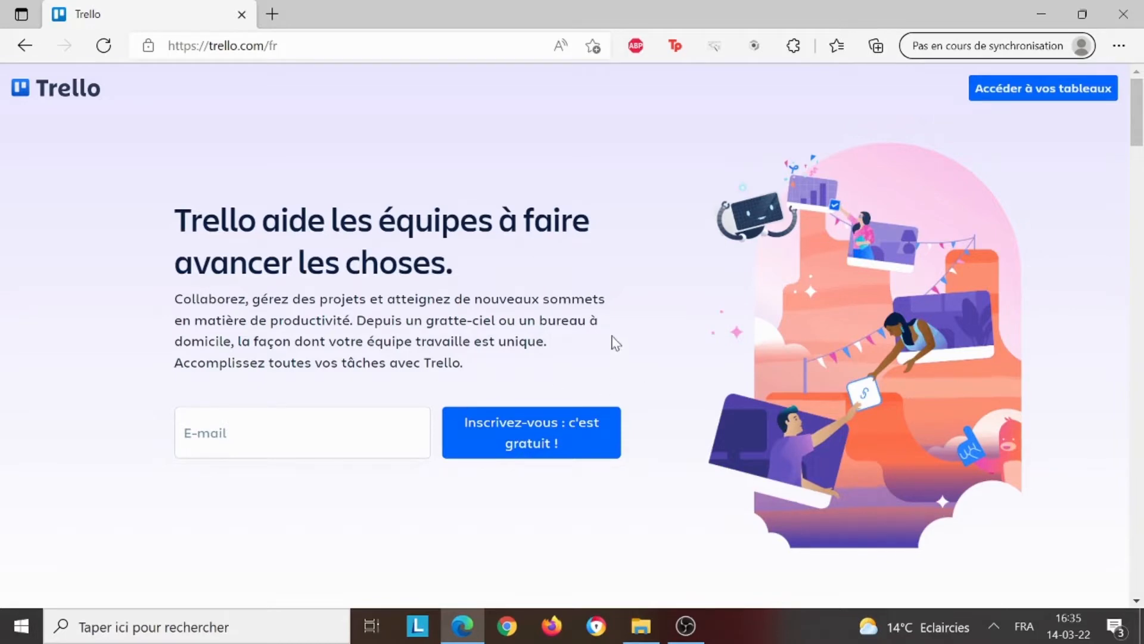
- Go from the Trello home page to the account's existing boards
click(1064, 94)
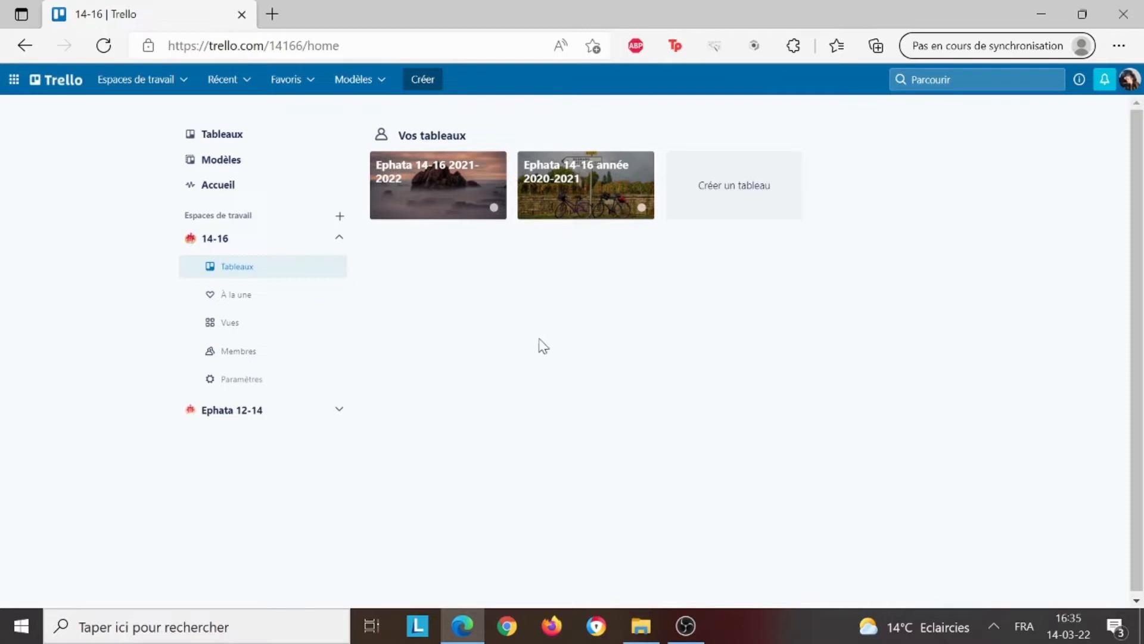
click(728, 205)
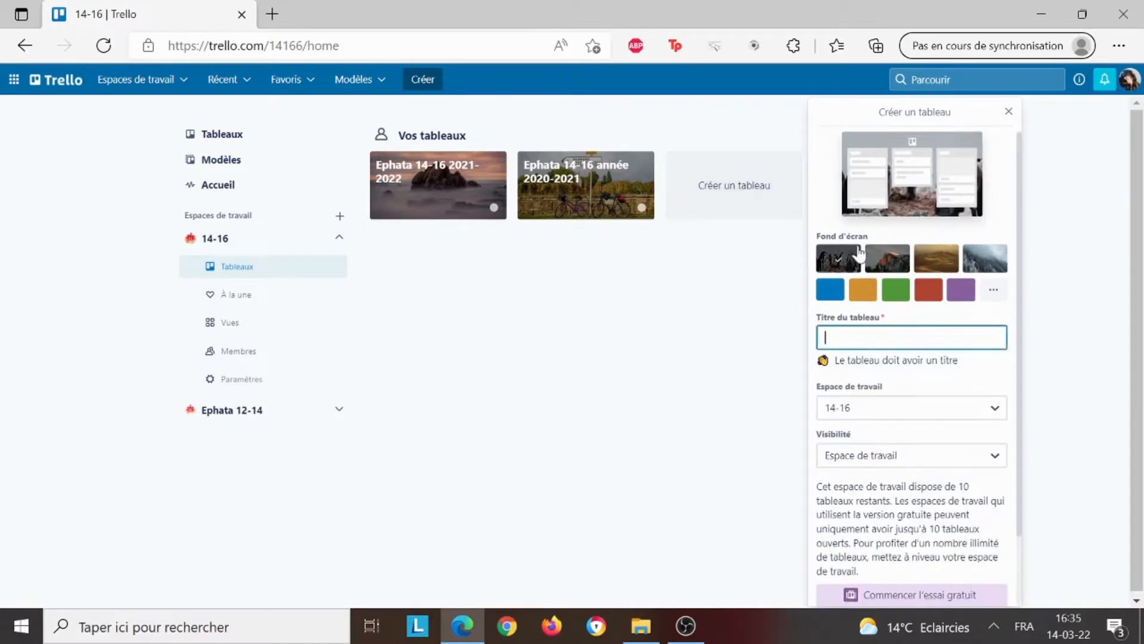
click(887, 262)
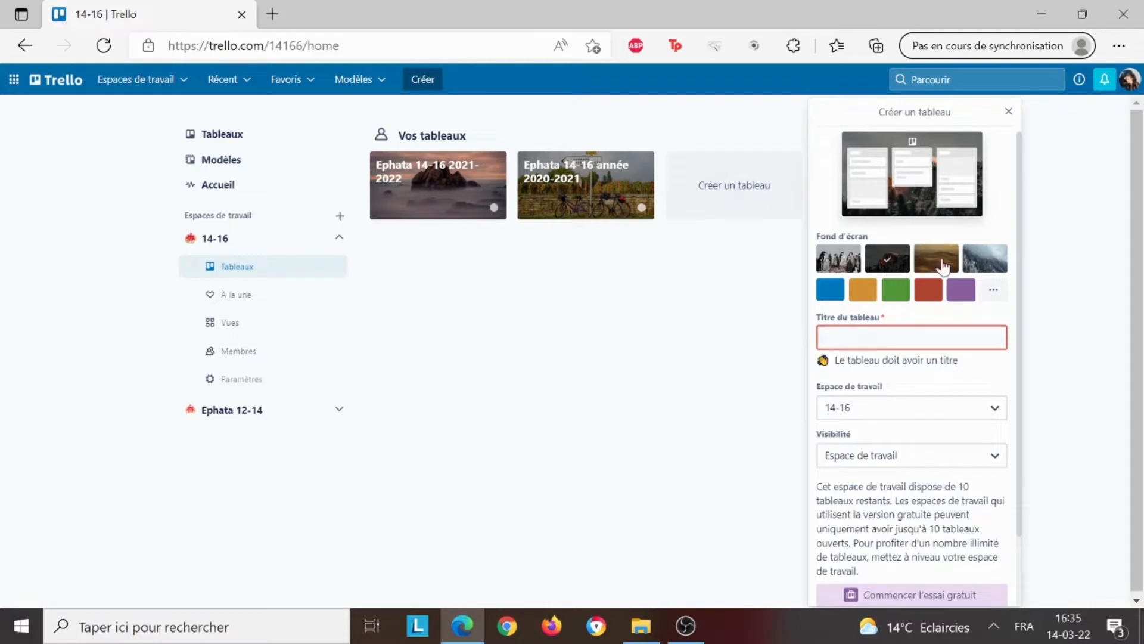
click(985, 267)
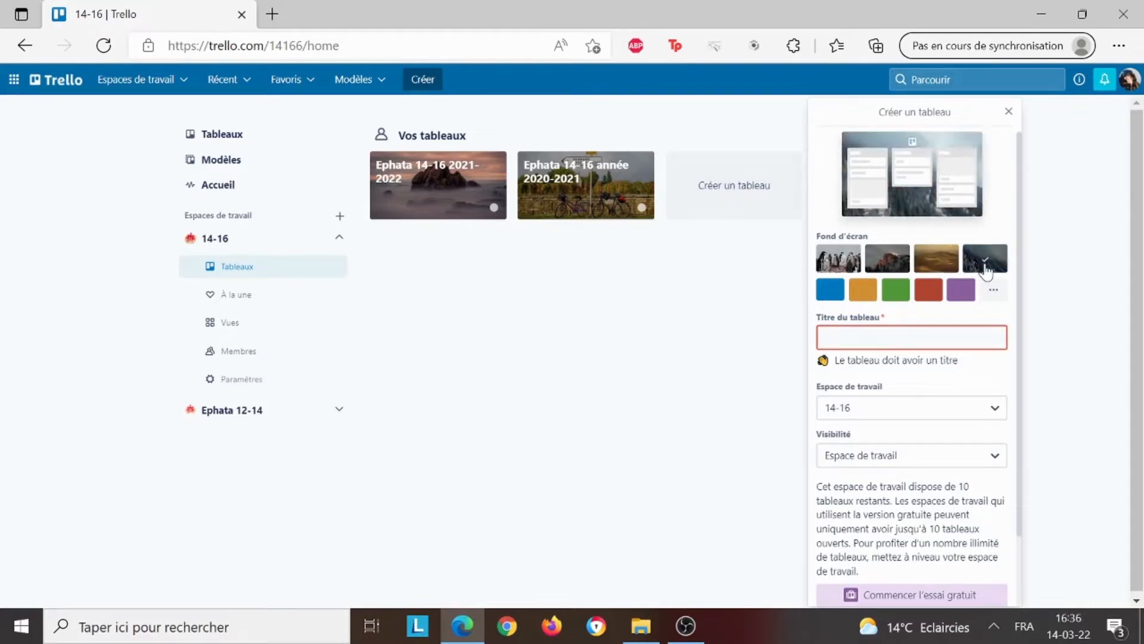
click(830, 292)
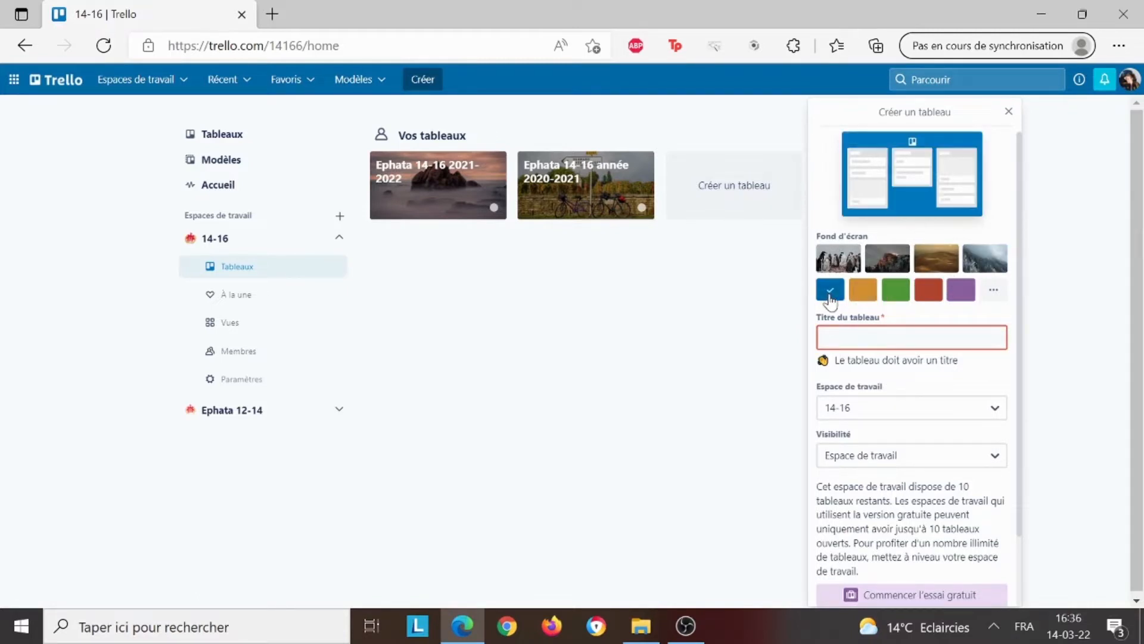
click(1001, 298)
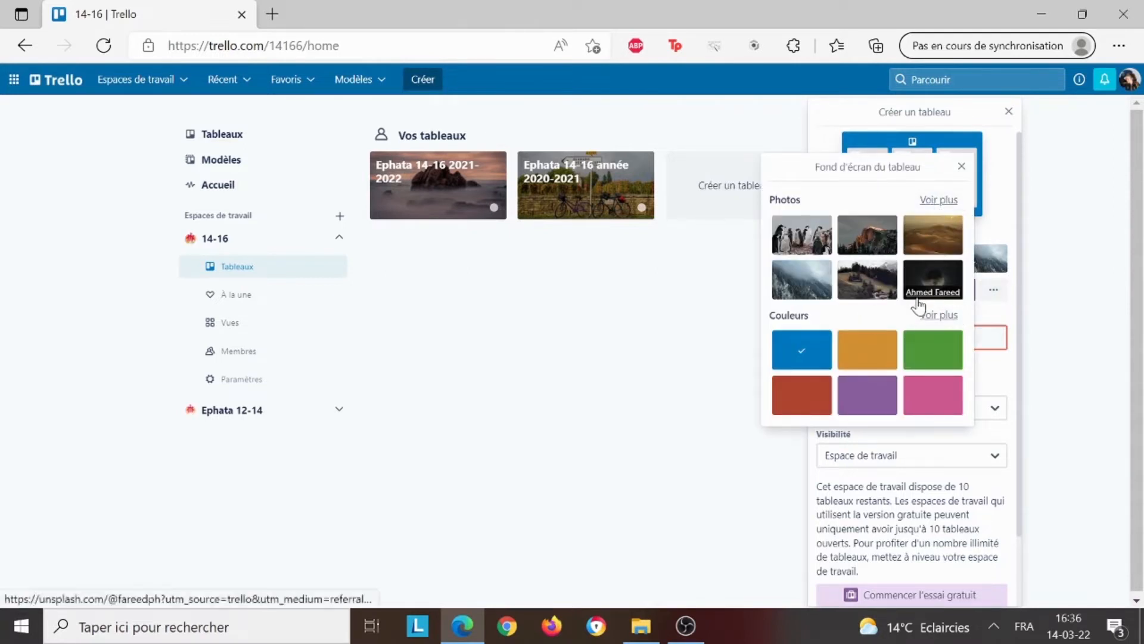
click(1044, 319)
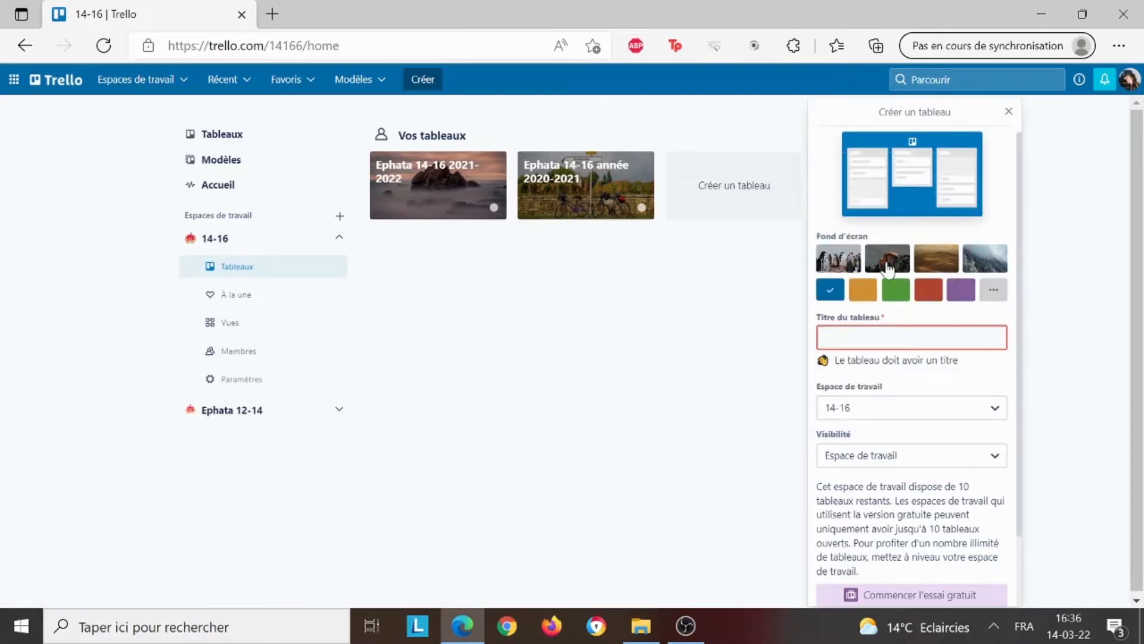
click(936, 258)
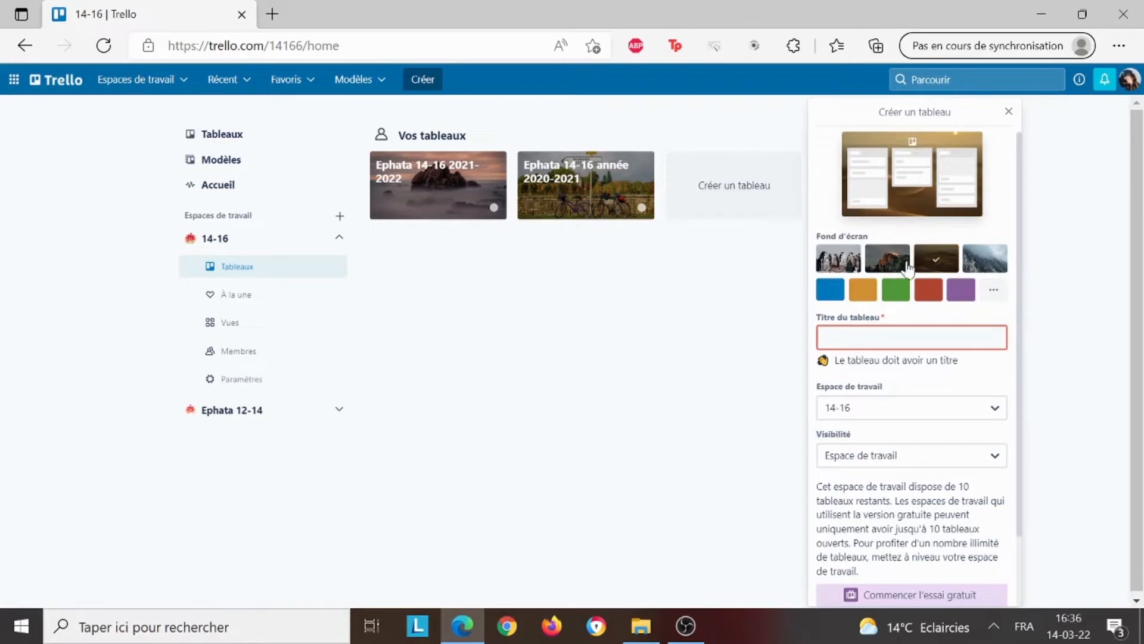
click(907, 331)
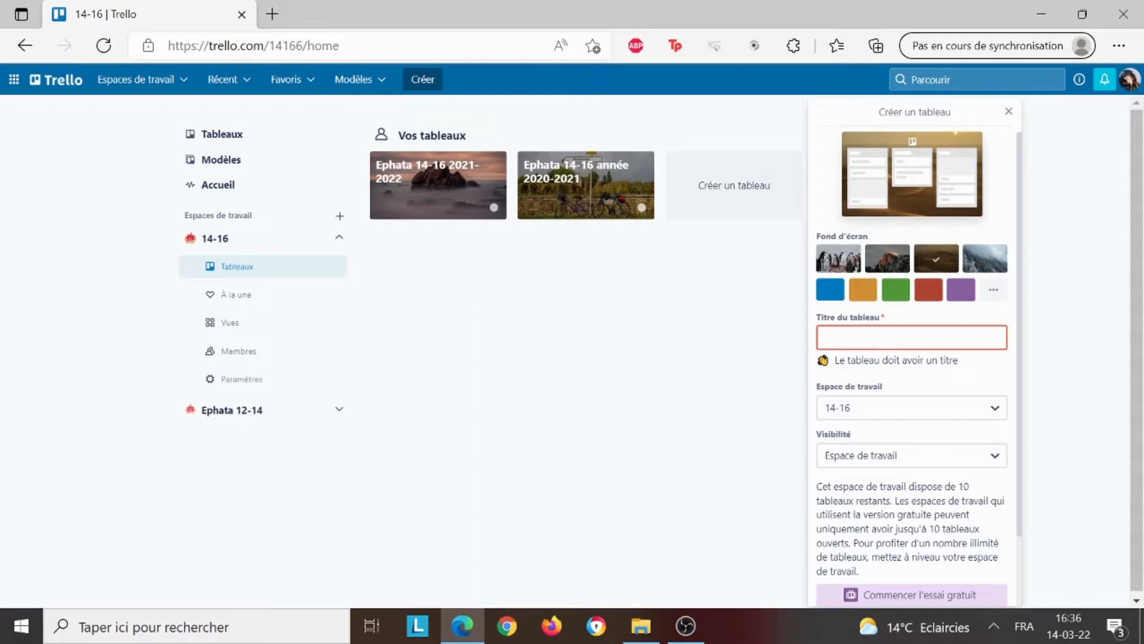
text(Projet)
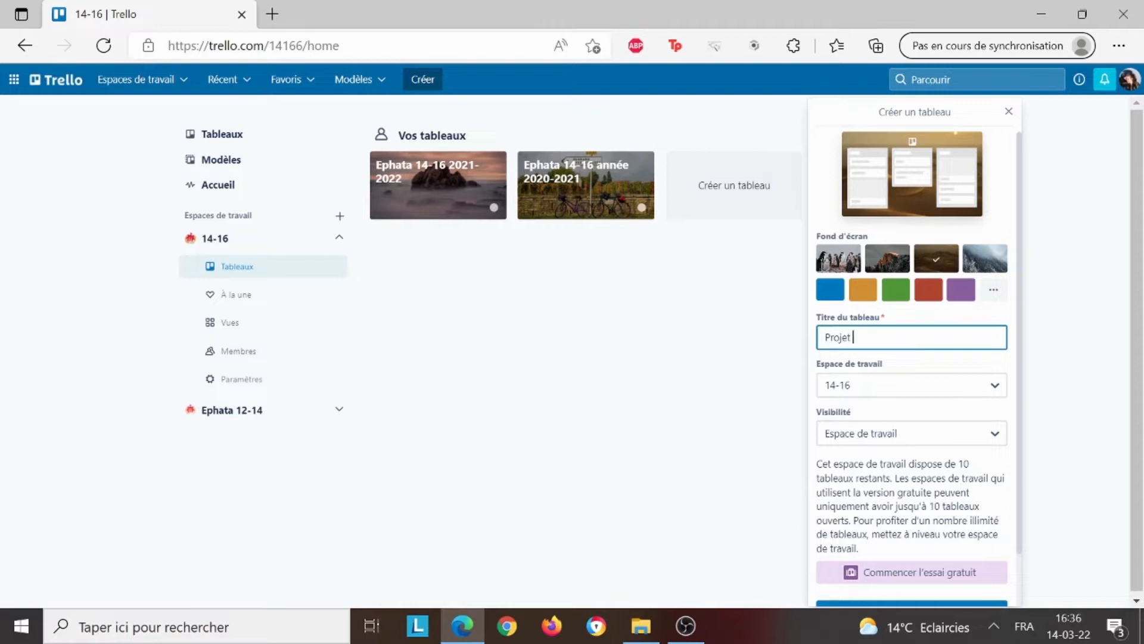
text(du nouveau site A2Com)
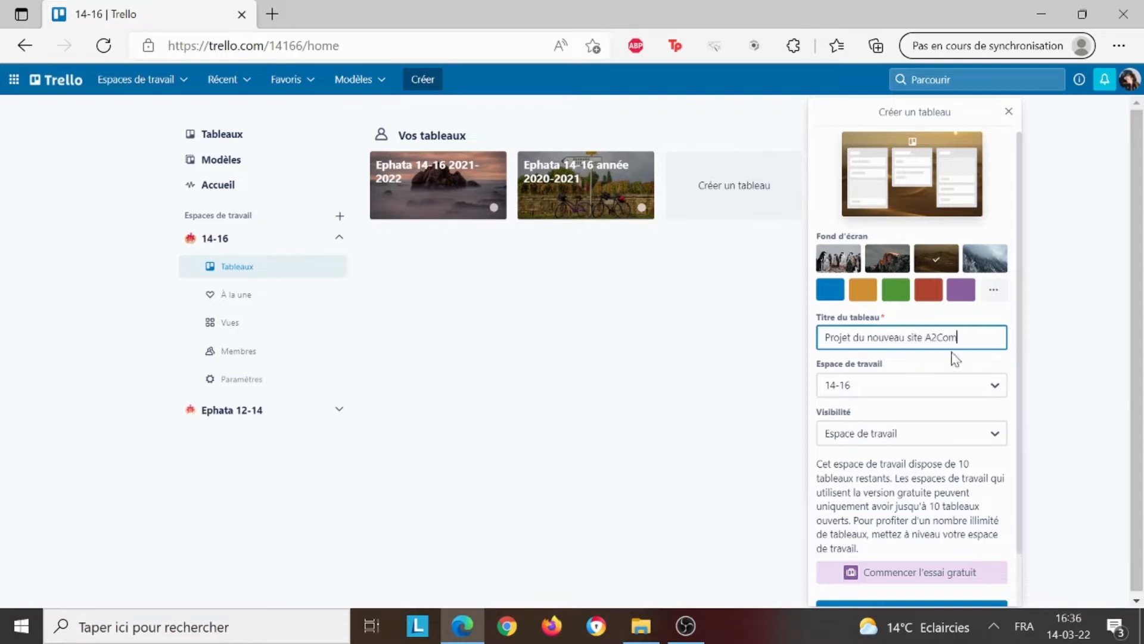
scroll(954, 333, down, 1)
click(969, 334)
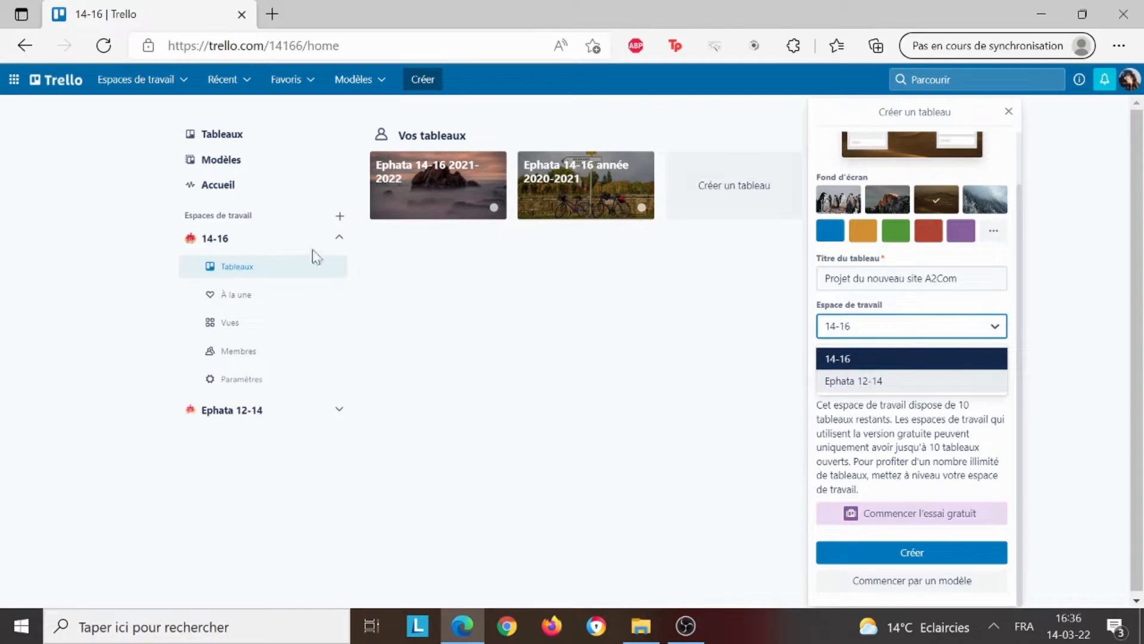
- Create a workspace named A2Com with the type Marketing, leaving the description empty and skipping the team invitations
click(340, 218)
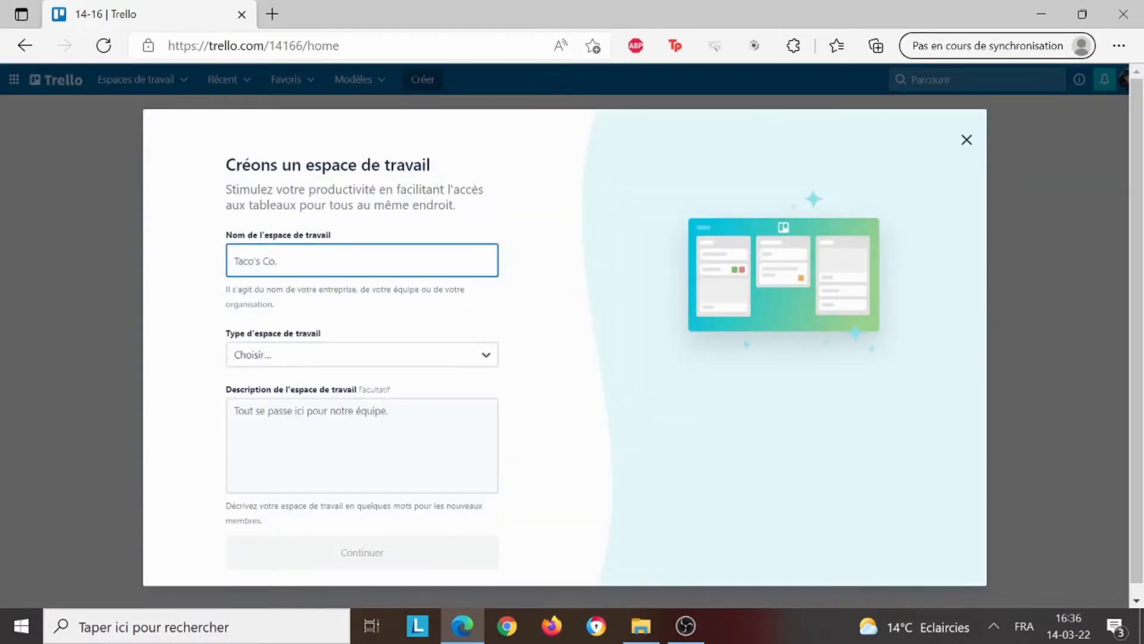
text(A2Com)
scroll(387, 364, down, 1)
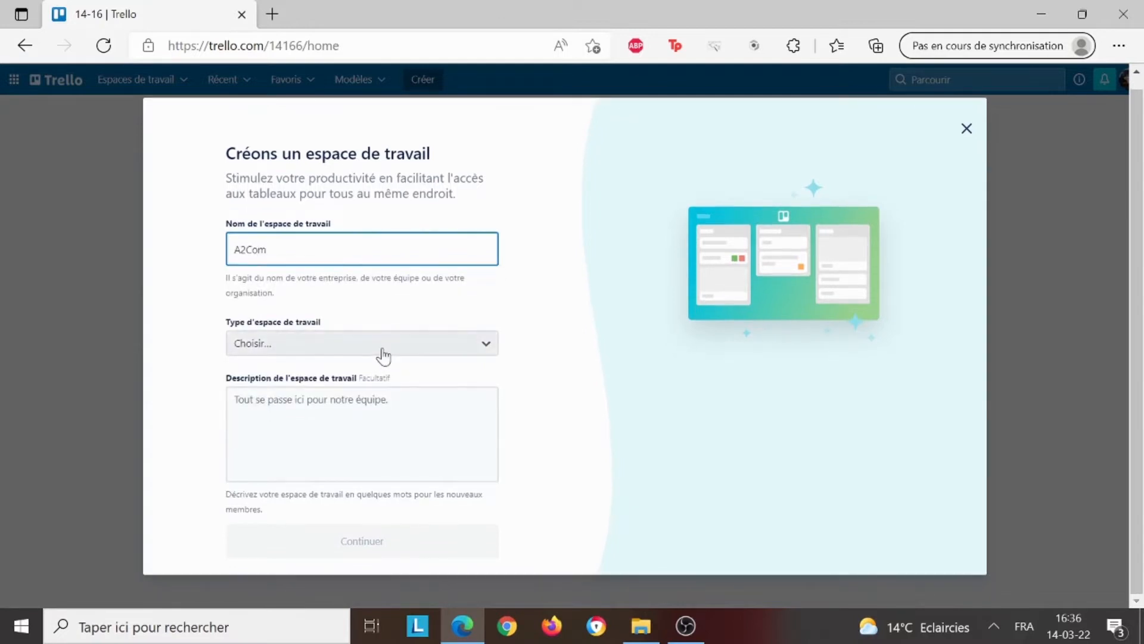
click(384, 355)
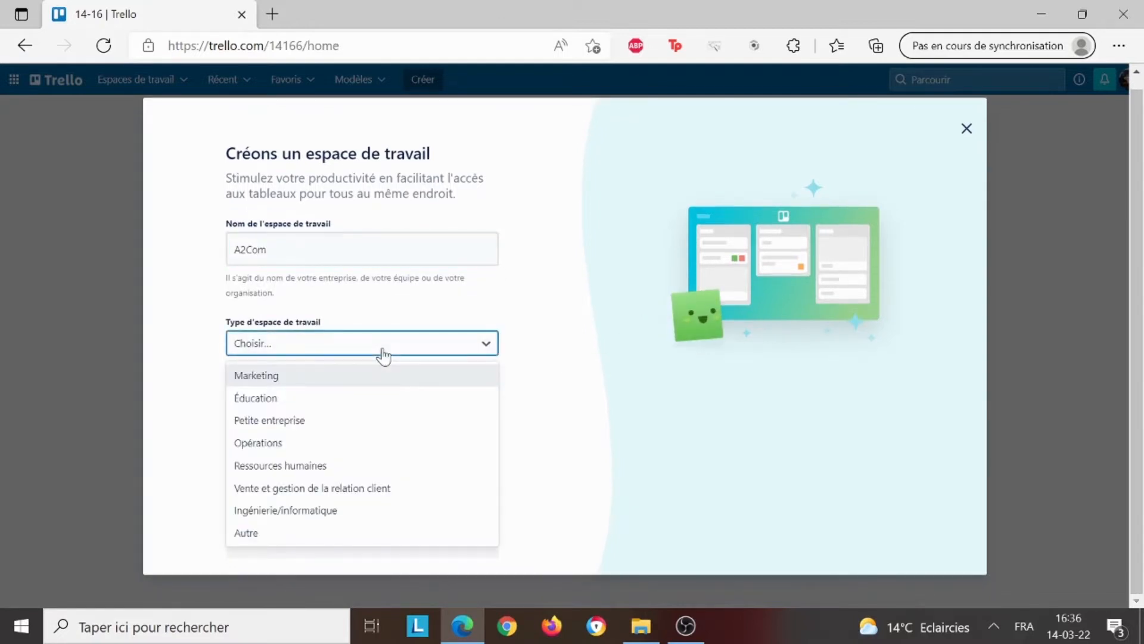
click(353, 382)
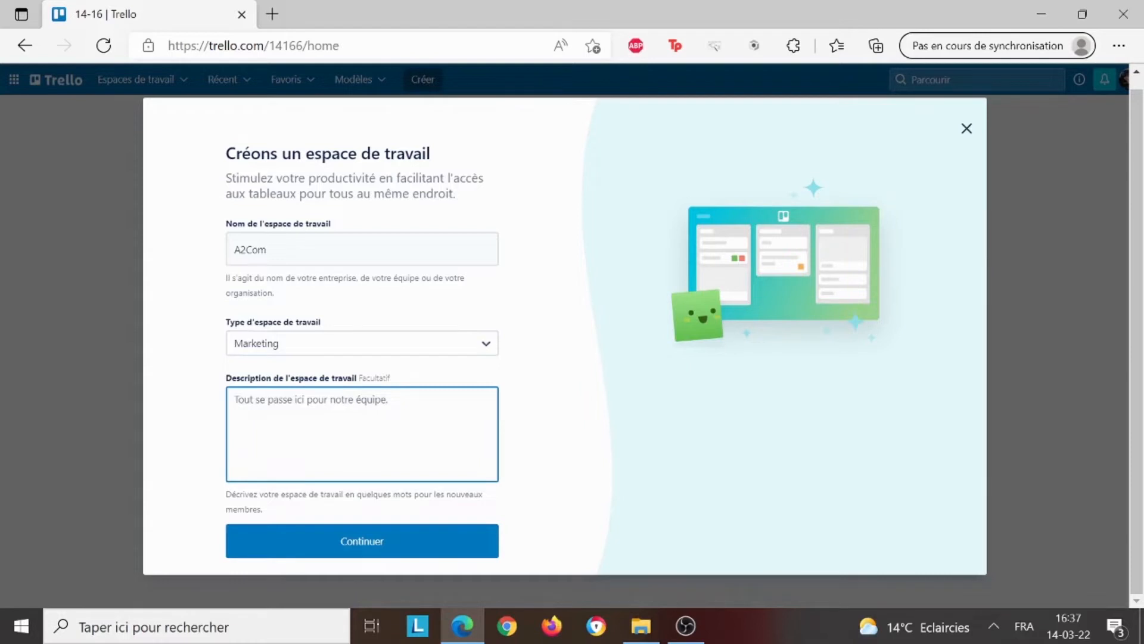
click(413, 545)
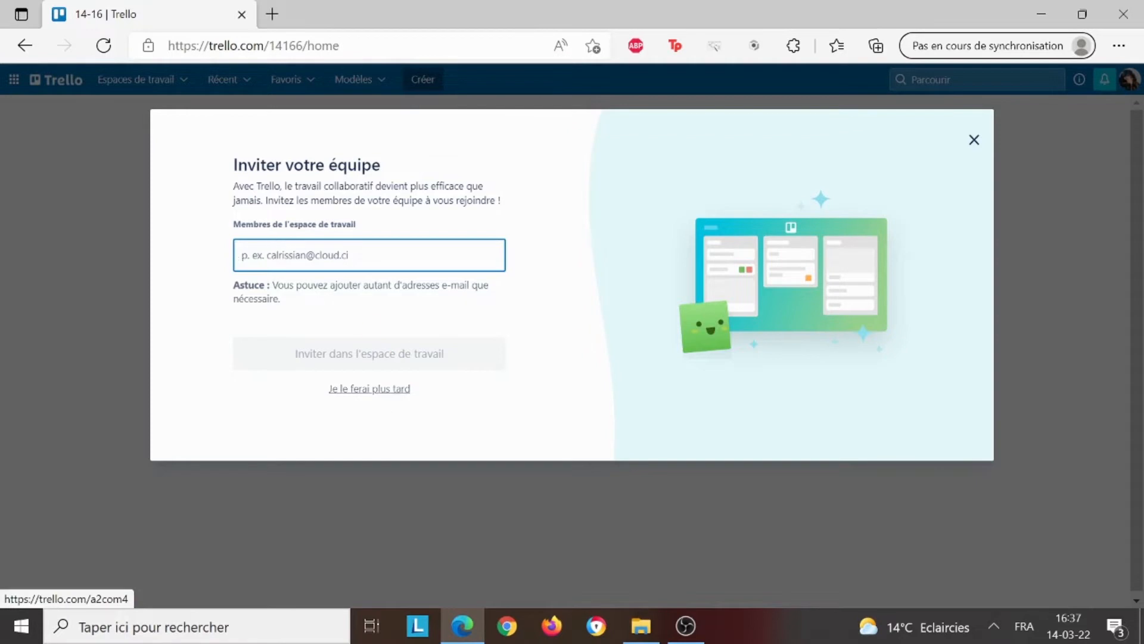
click(383, 390)
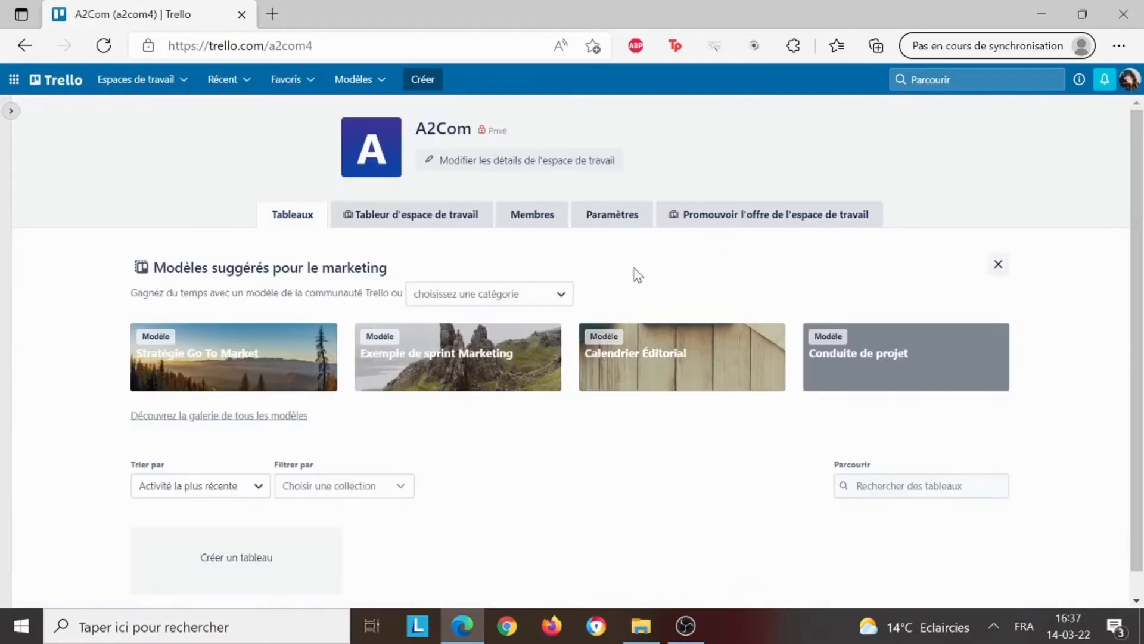
- Create a board titled "Projet site A2Com" in the A2Com workspace, visible to the workspace
scroll(622, 268, down, 1)
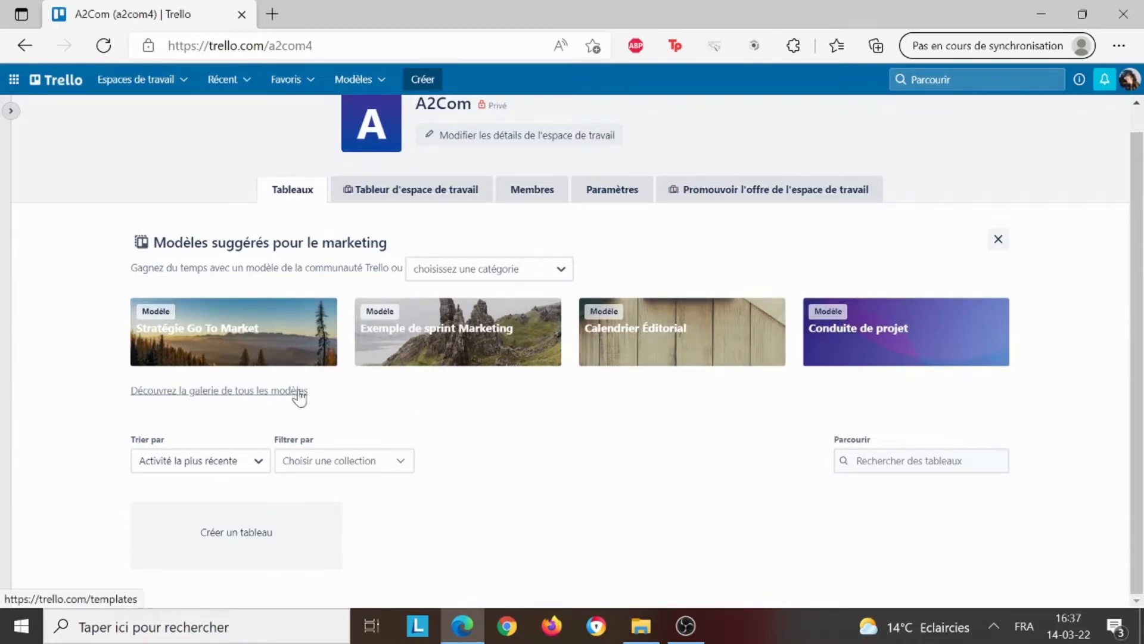
click(304, 528)
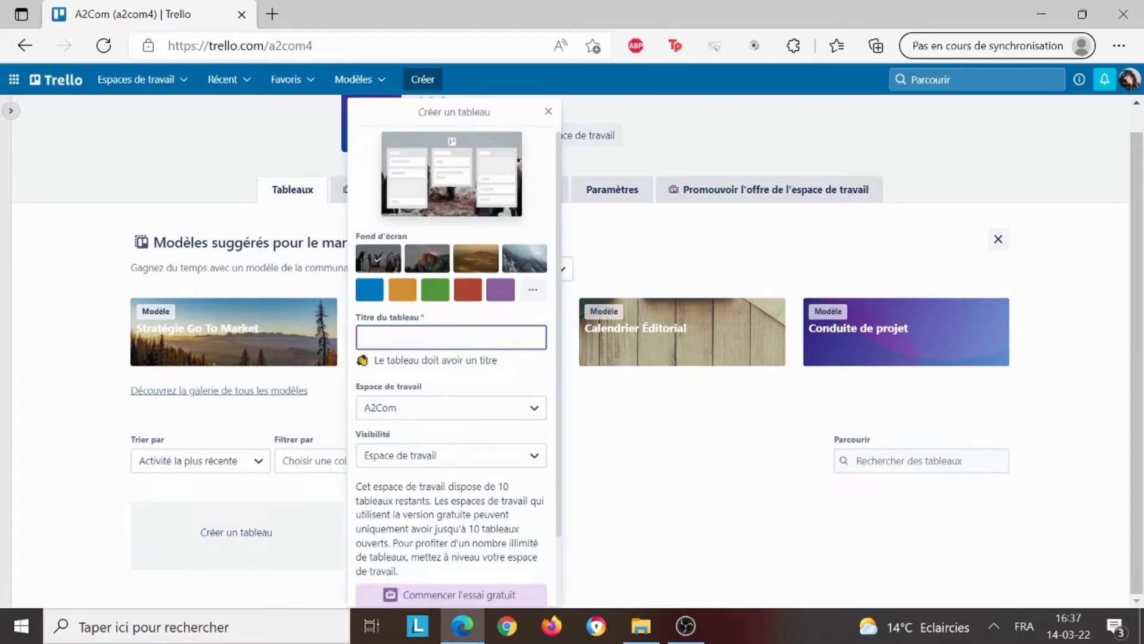
text(Peo)
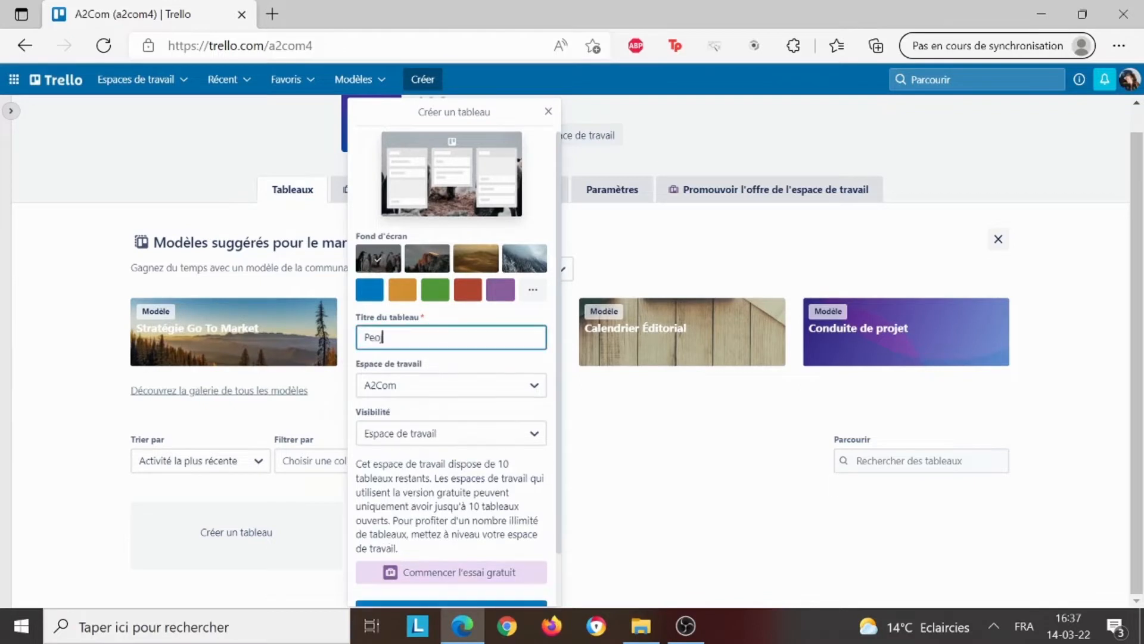
key(BackSpace)
key(BackSpace)
text(rojet site A2COmm)
scroll(464, 374, down, 1)
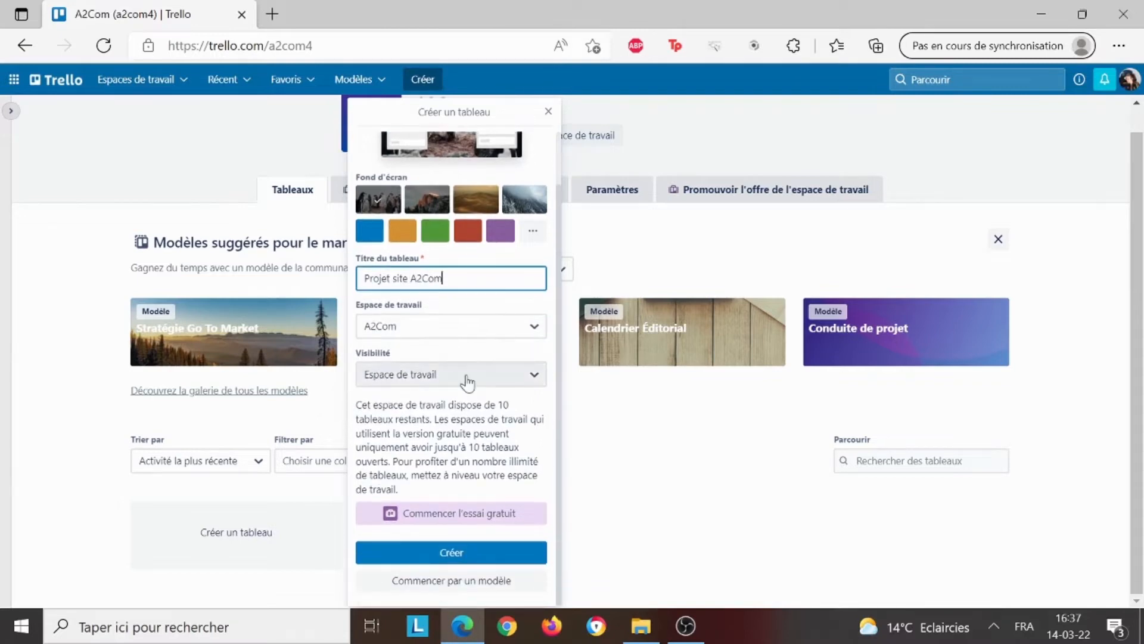
click(501, 560)
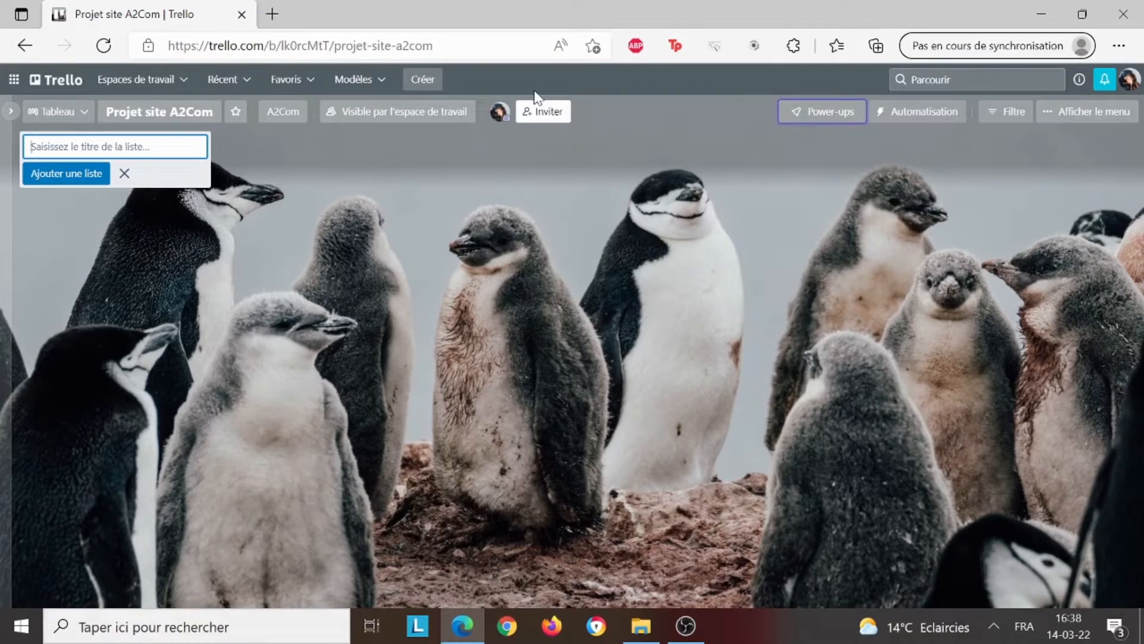
- Generate an invitation link for the board and copy it
click(542, 117)
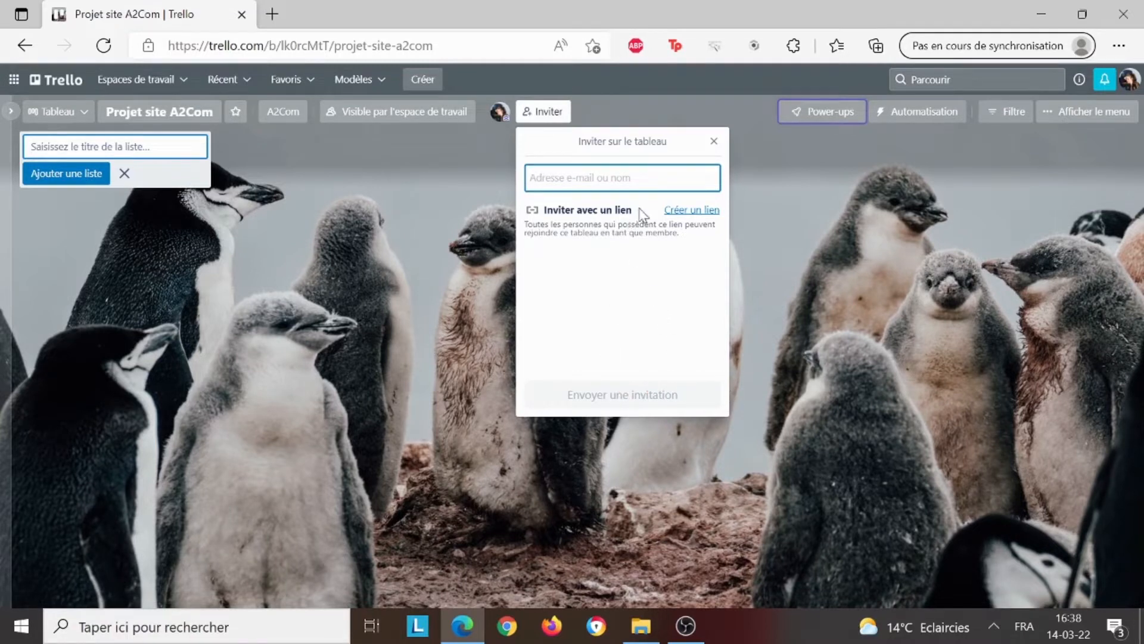
click(683, 212)
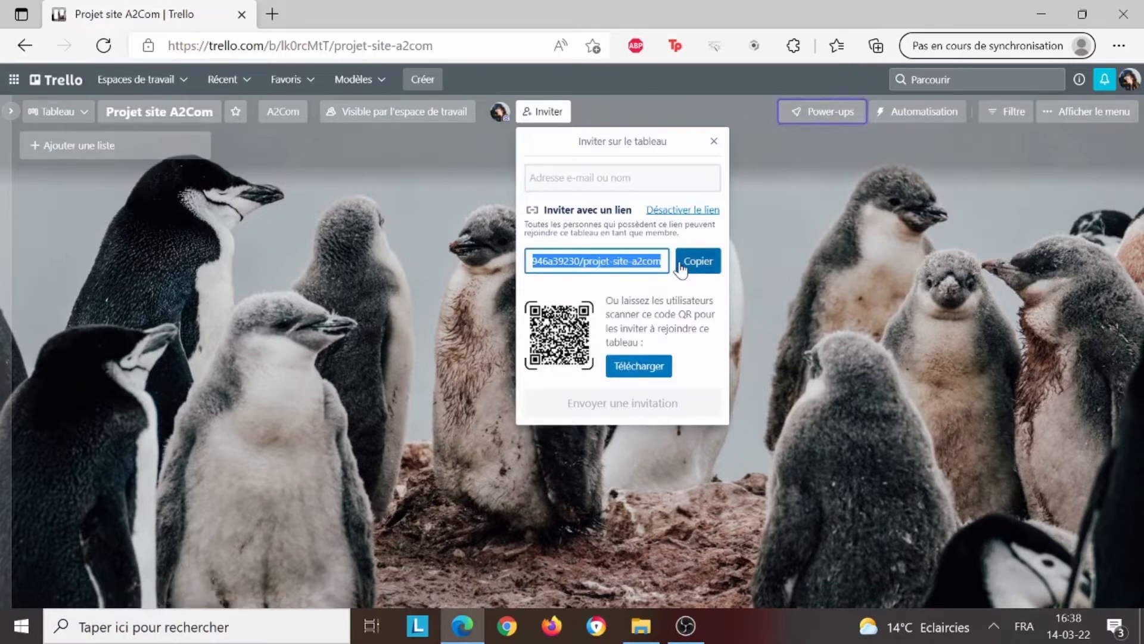
click(687, 265)
click(714, 141)
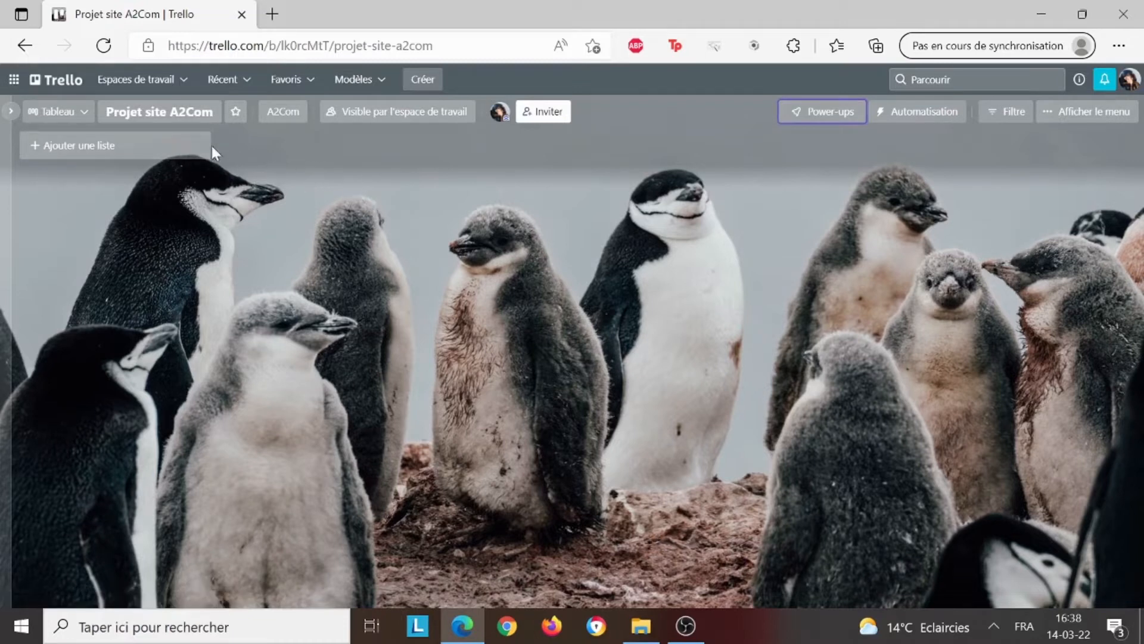
- Add a first list titled "Dates importantes" to the board
click(96, 153)
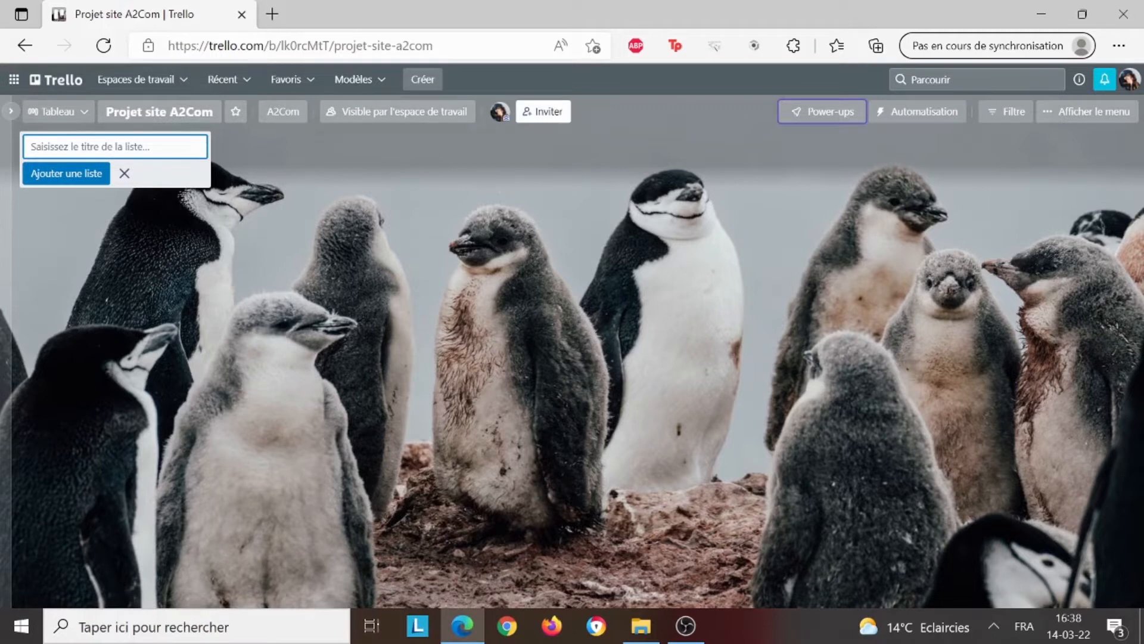
text(Dates importantes)
click(83, 174)
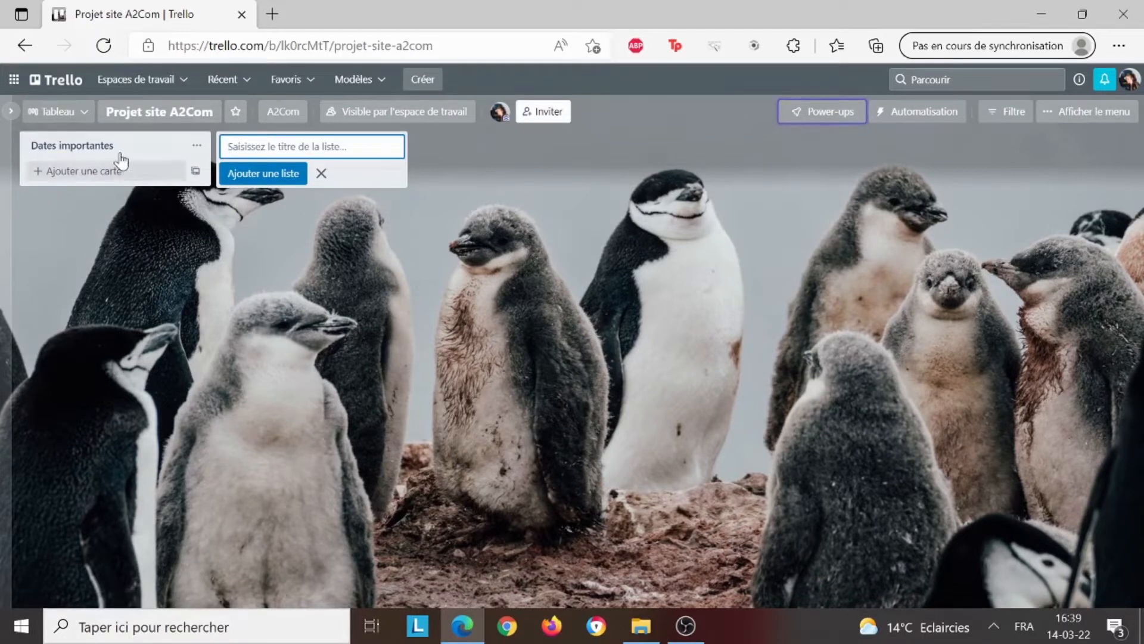
click(98, 172)
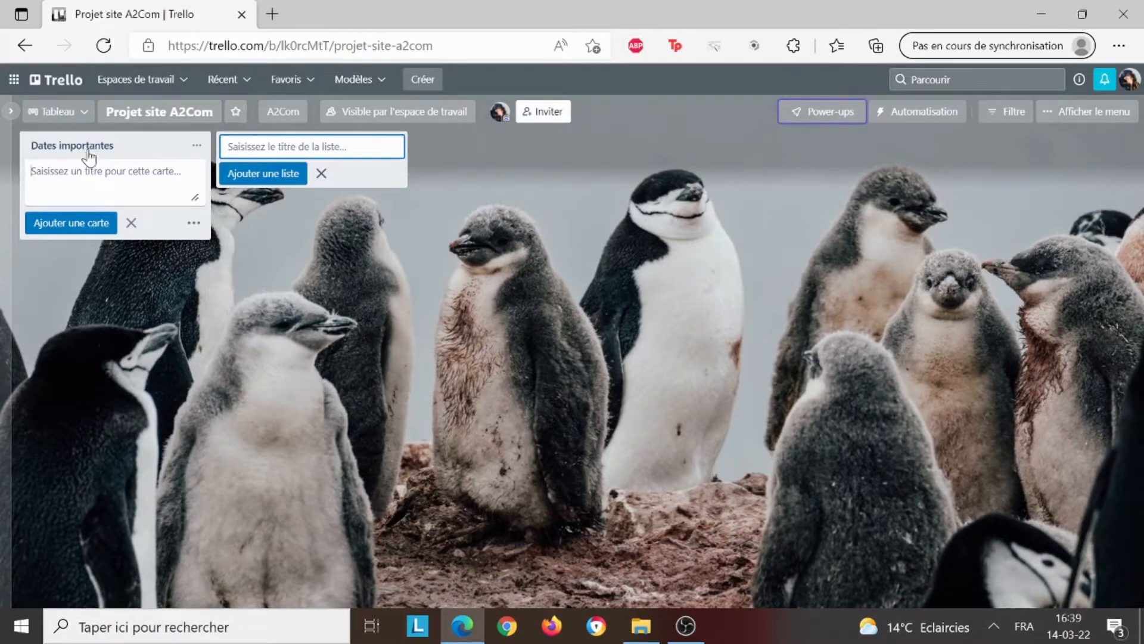
click(199, 147)
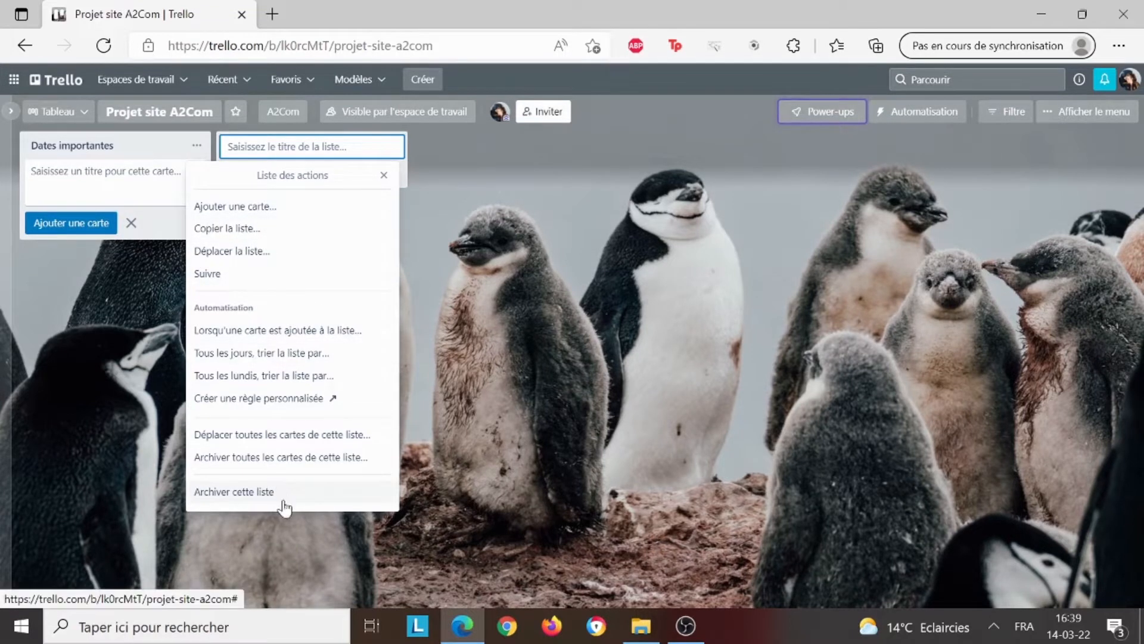
click(111, 147)
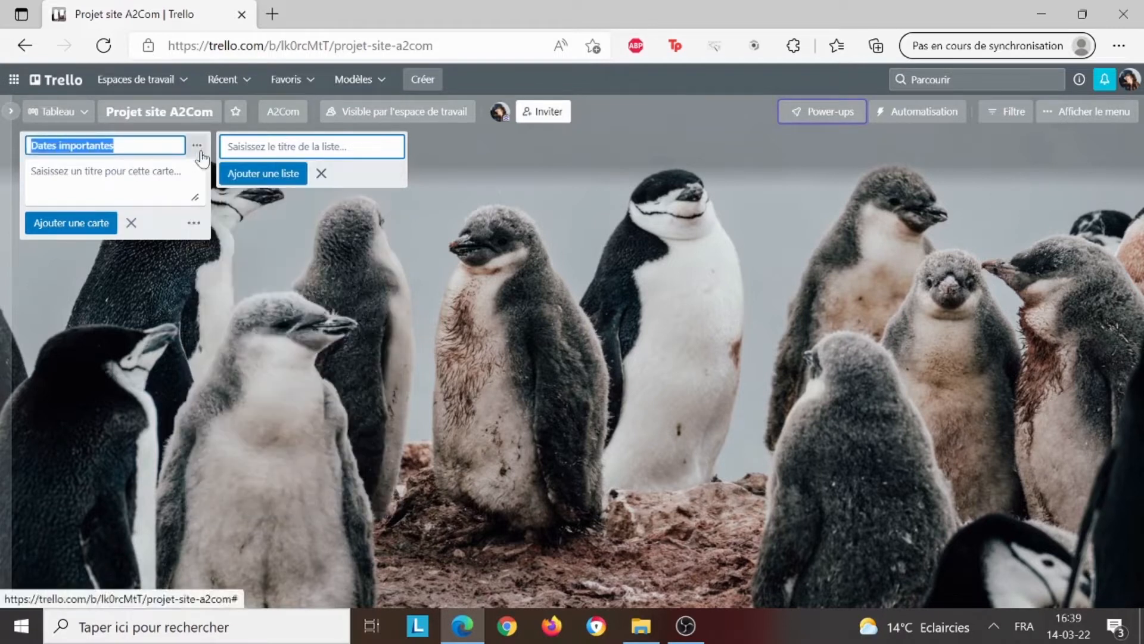
click(263, 346)
click(262, 345)
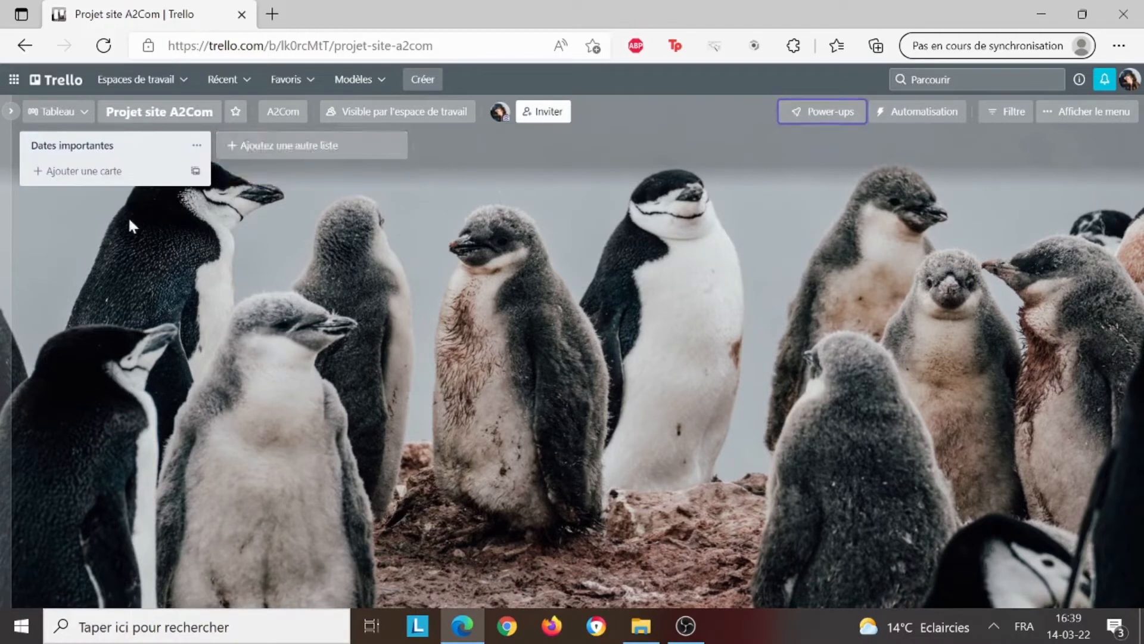
- Add a card titled "15/03 avancement site" to the "Dates importantes" list
click(122, 175)
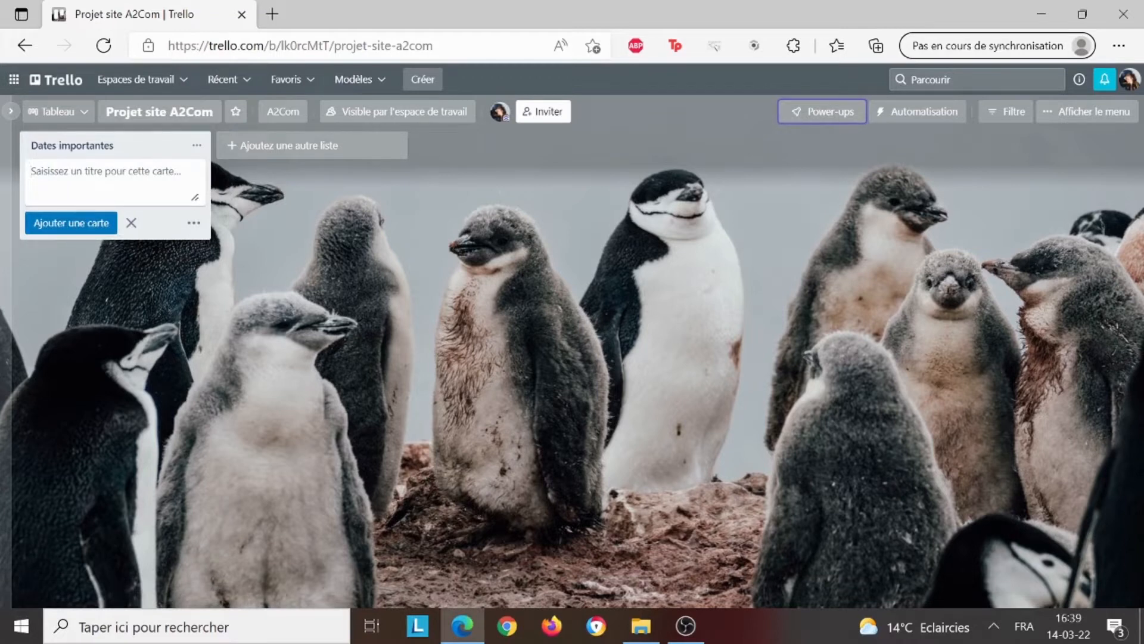
text(15)
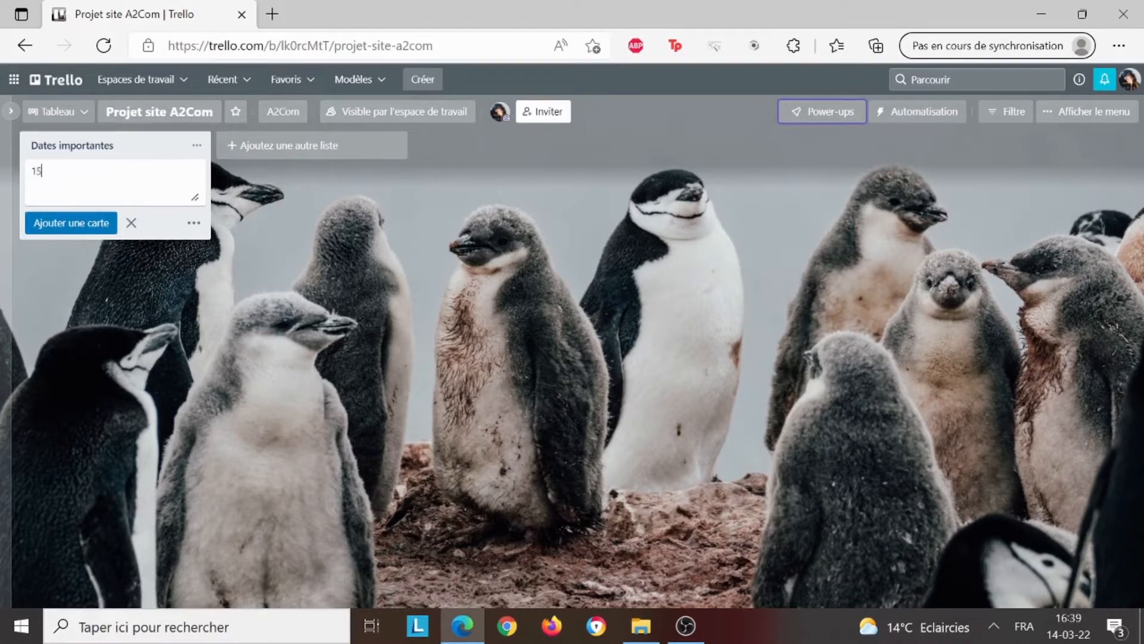
text(/03)
text(avancement site)
click(58, 225)
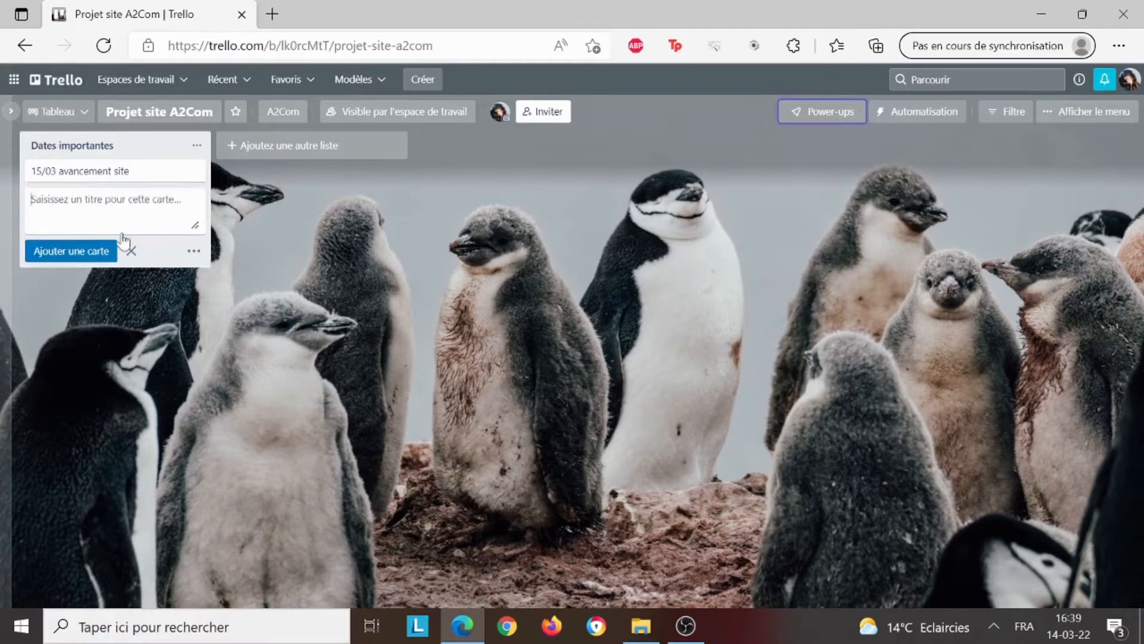
- Open the "15/03 avancement site" card's details and view its member assignment options
click(194, 171)
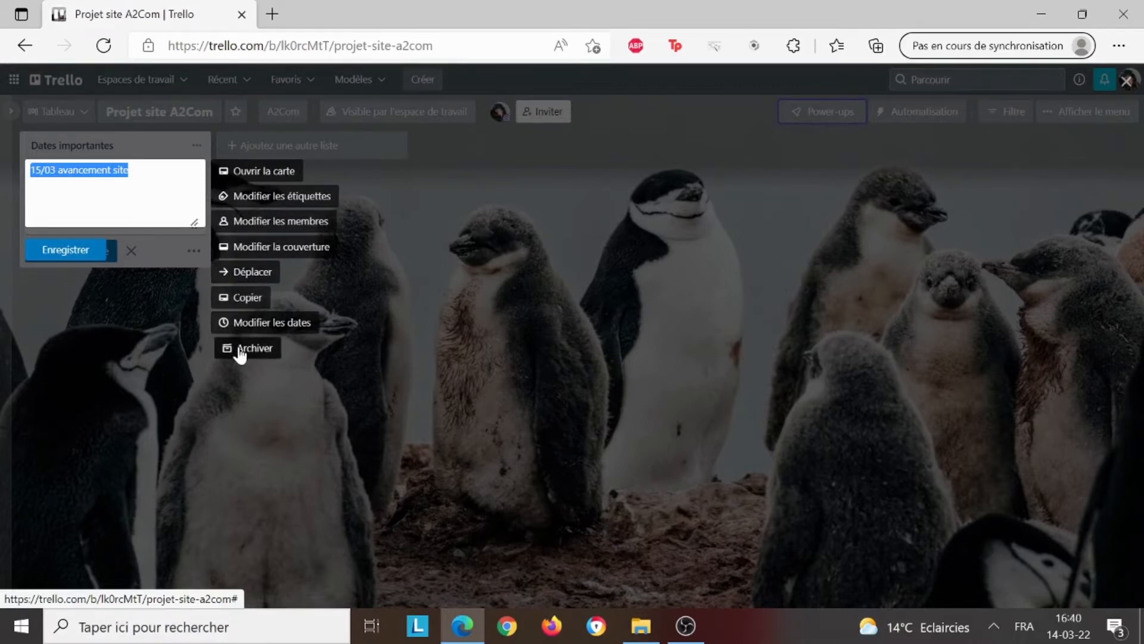
click(257, 174)
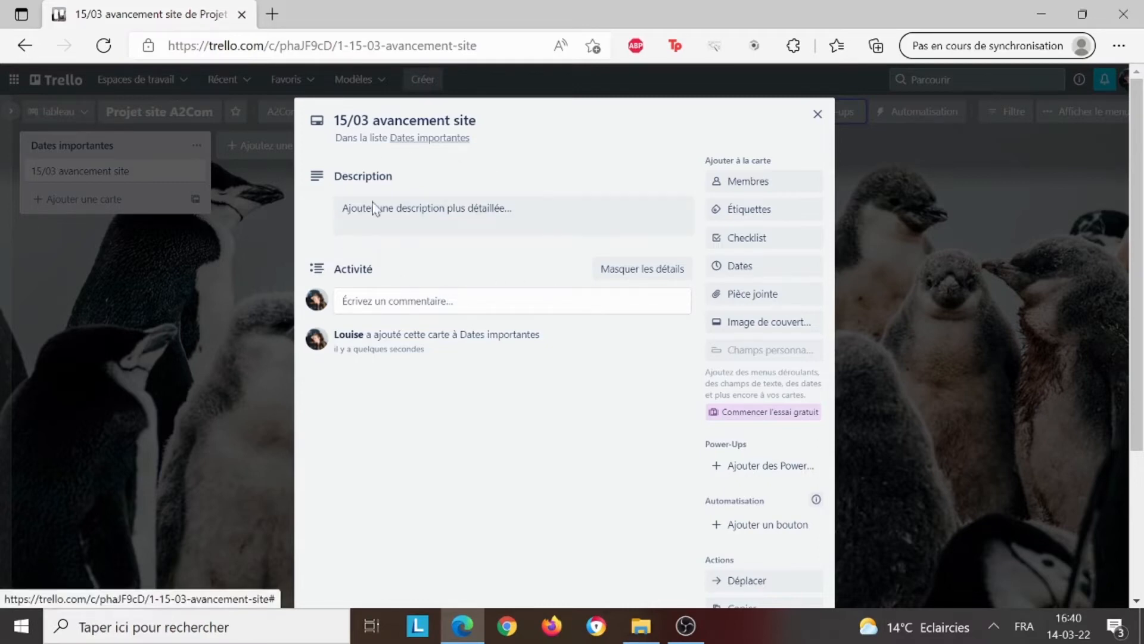
click(796, 185)
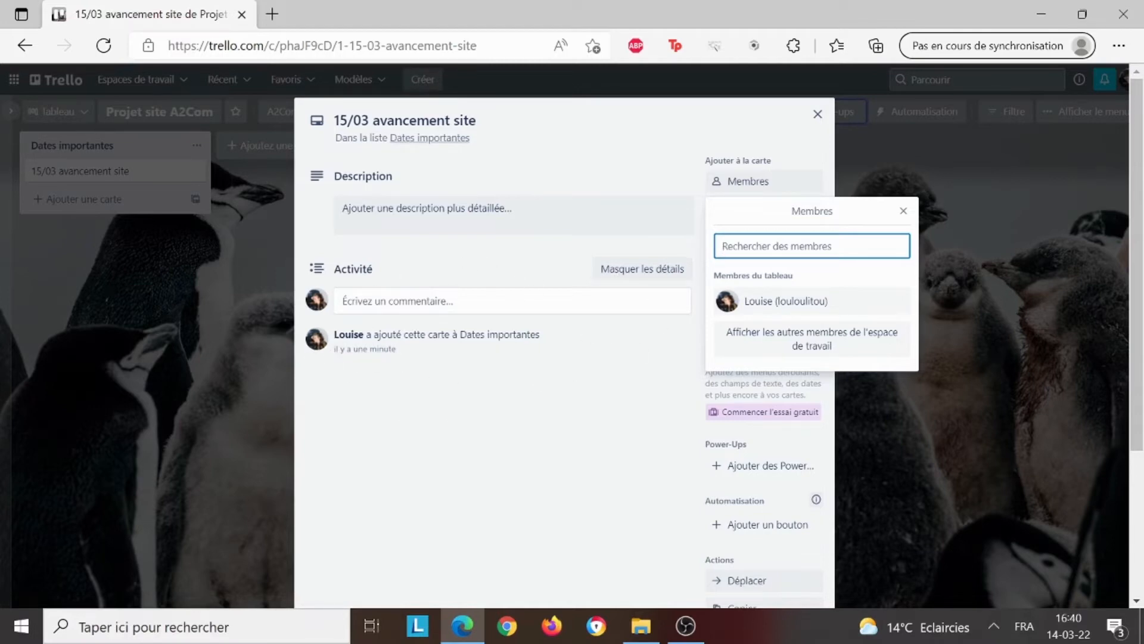
click(903, 212)
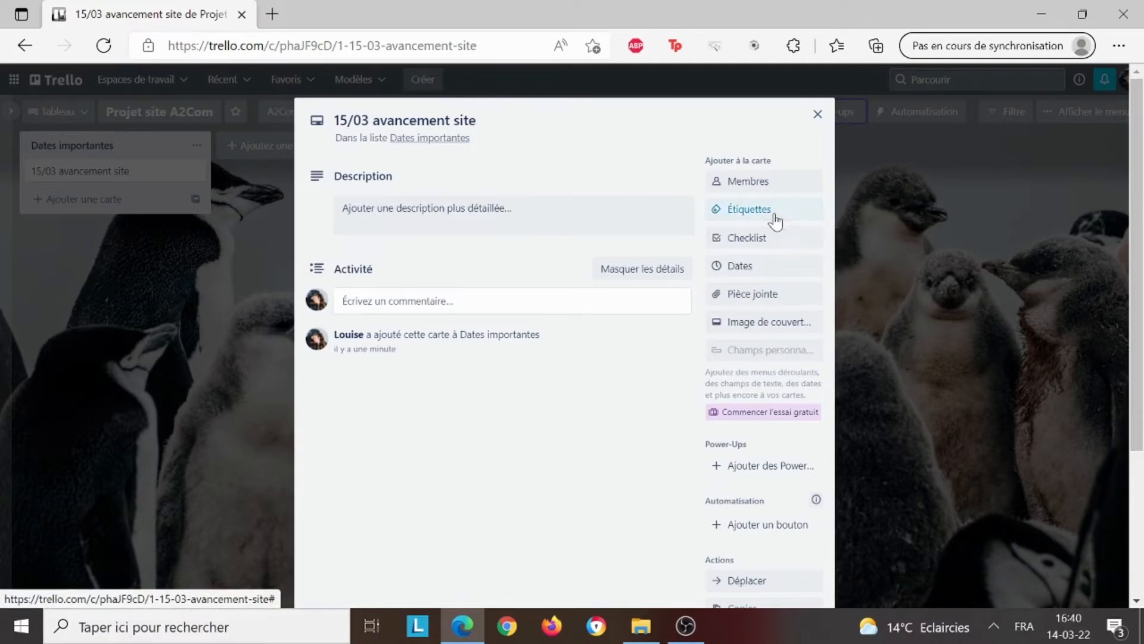
- Name the green label "Réunion" from the card's label options
click(774, 216)
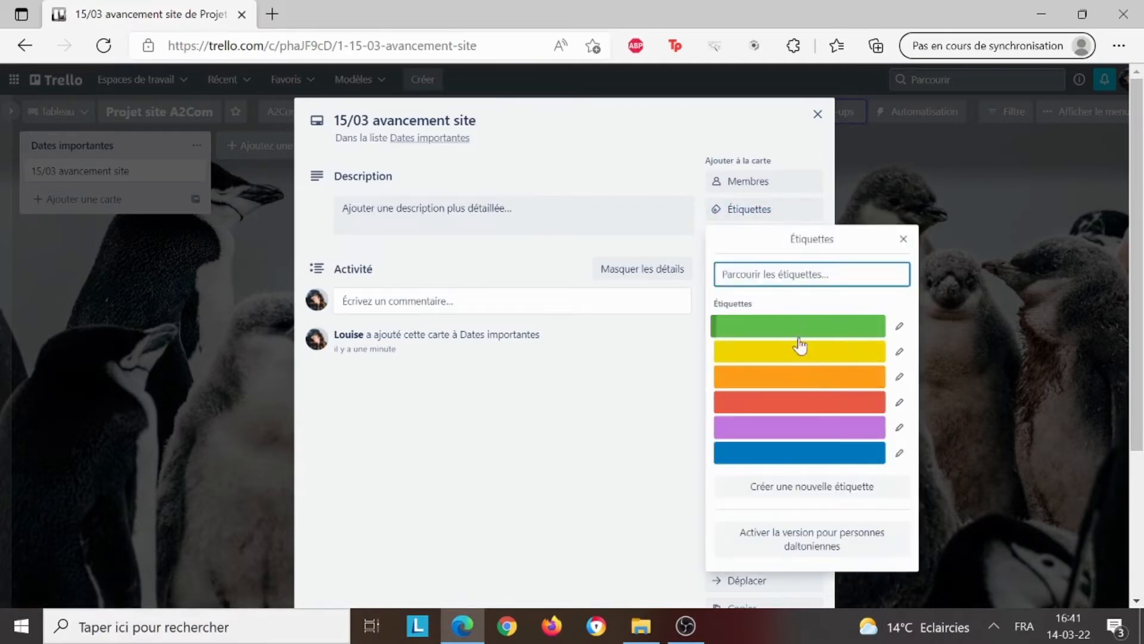
click(898, 328)
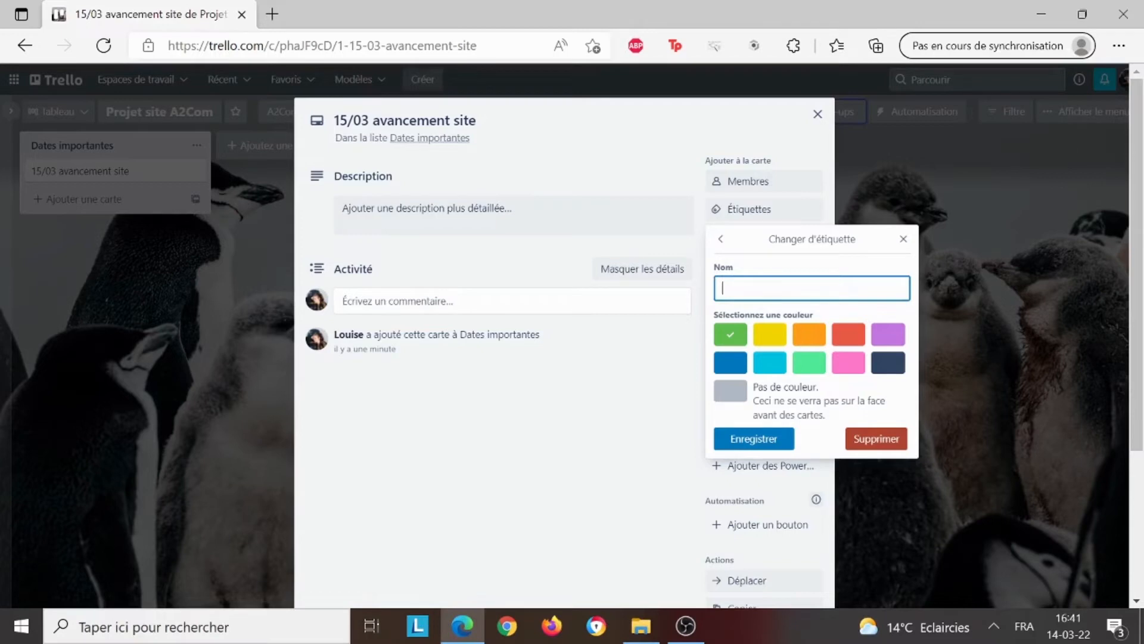
text(Réunion)
click(764, 439)
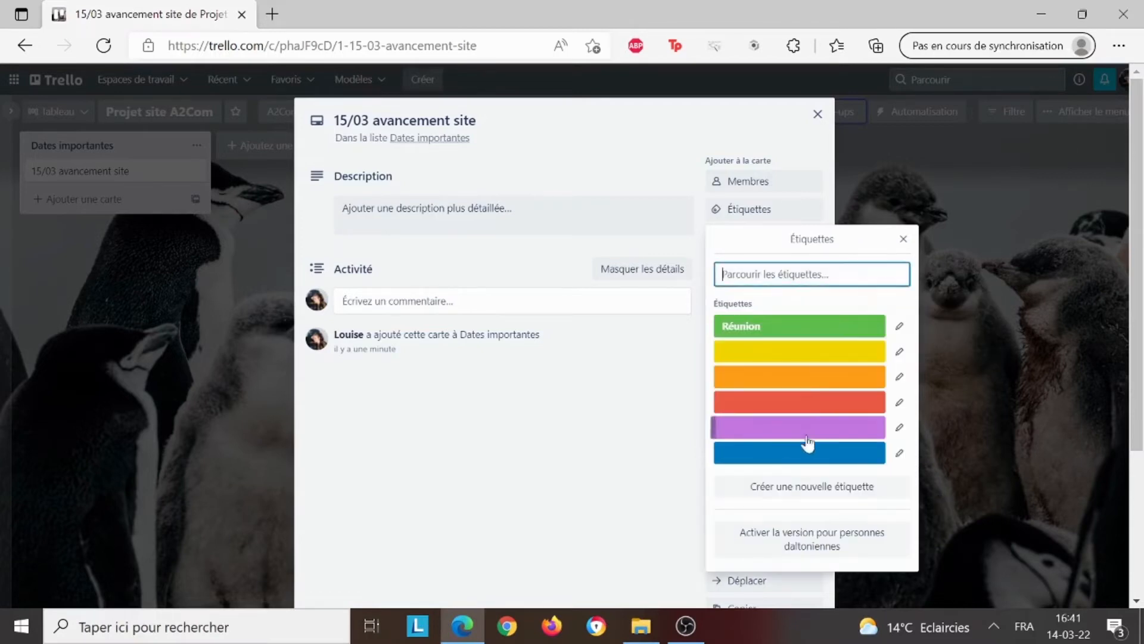
- Name the yellow label "Site internet" and the orange label "Publicité"
click(901, 352)
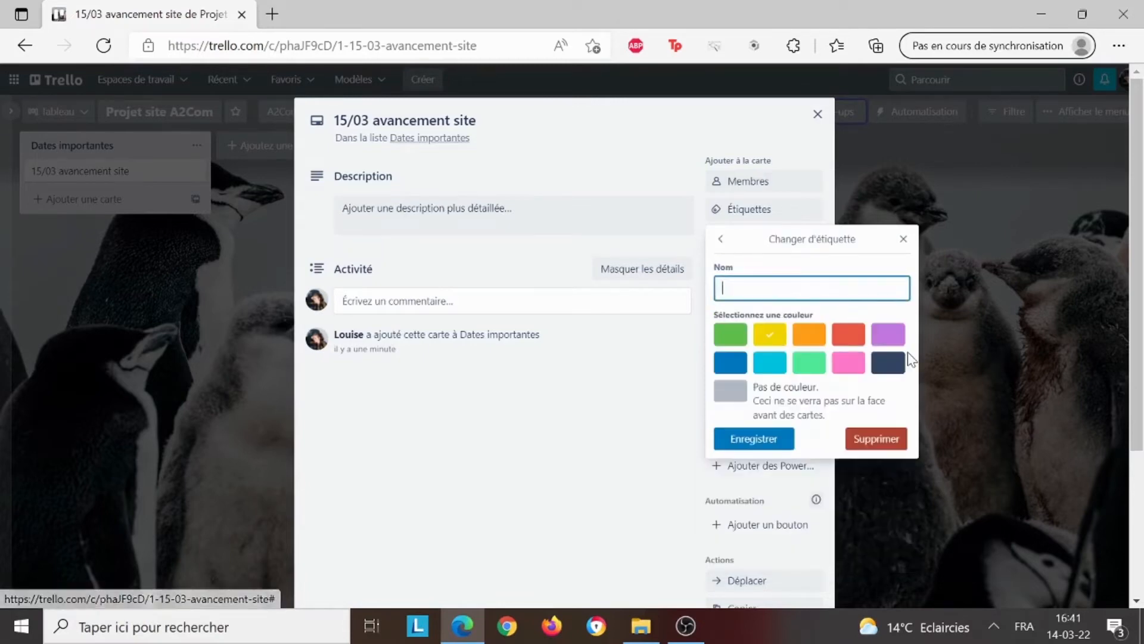
text(S)
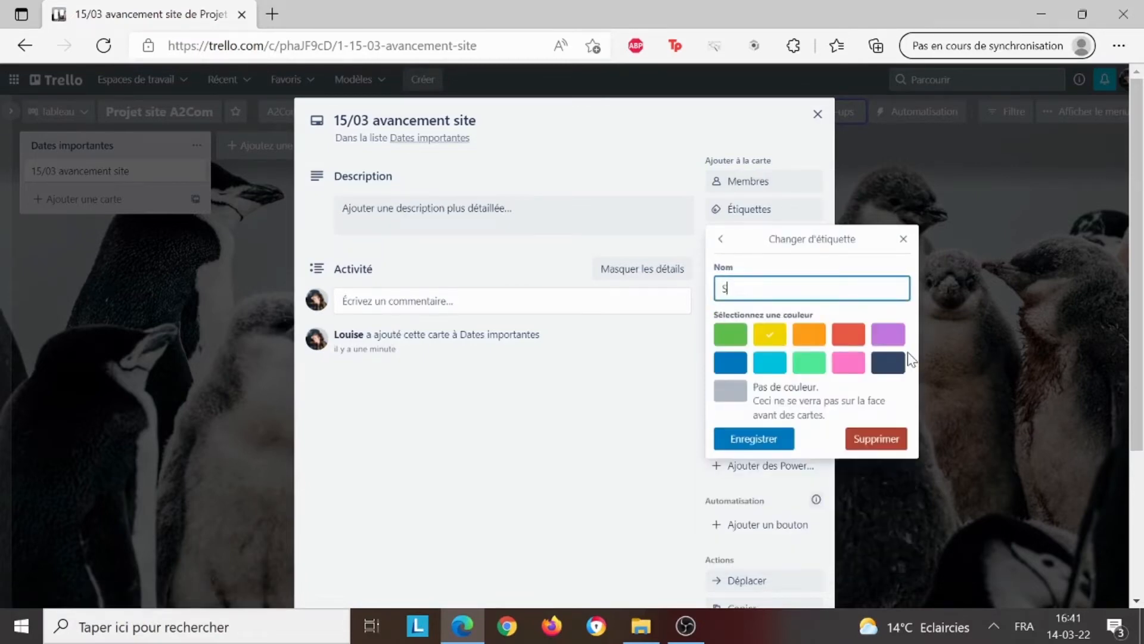
text(ite internet)
click(766, 441)
click(900, 378)
text(Publicité)
click(757, 439)
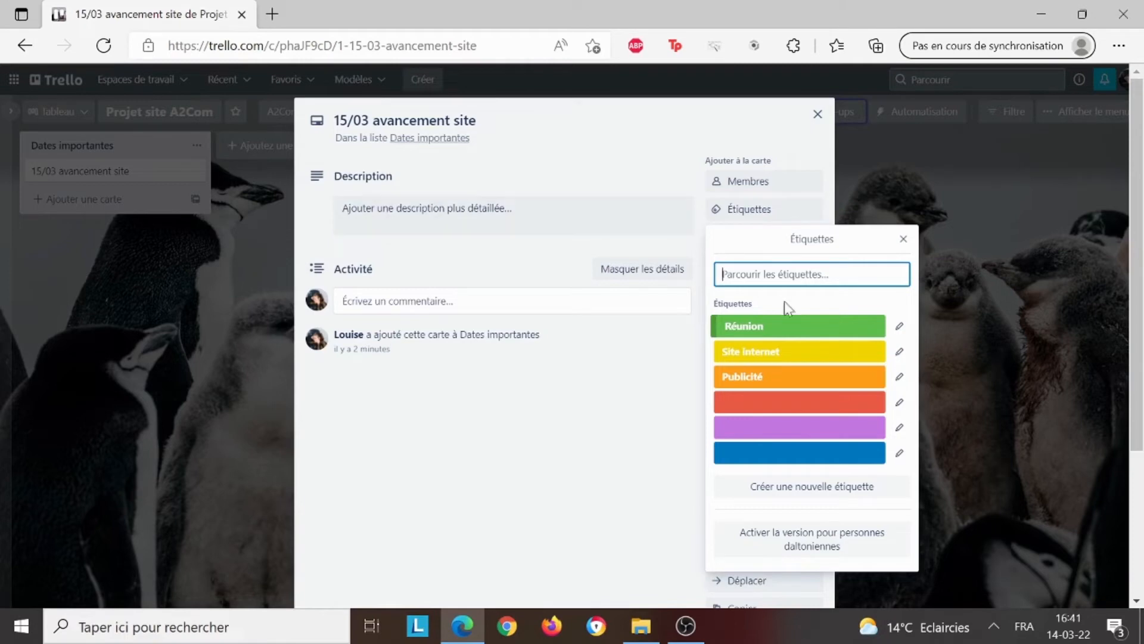
- Apply the "Réunion" and "Site internet" labels to the "15/03 avancement site" card
click(804, 334)
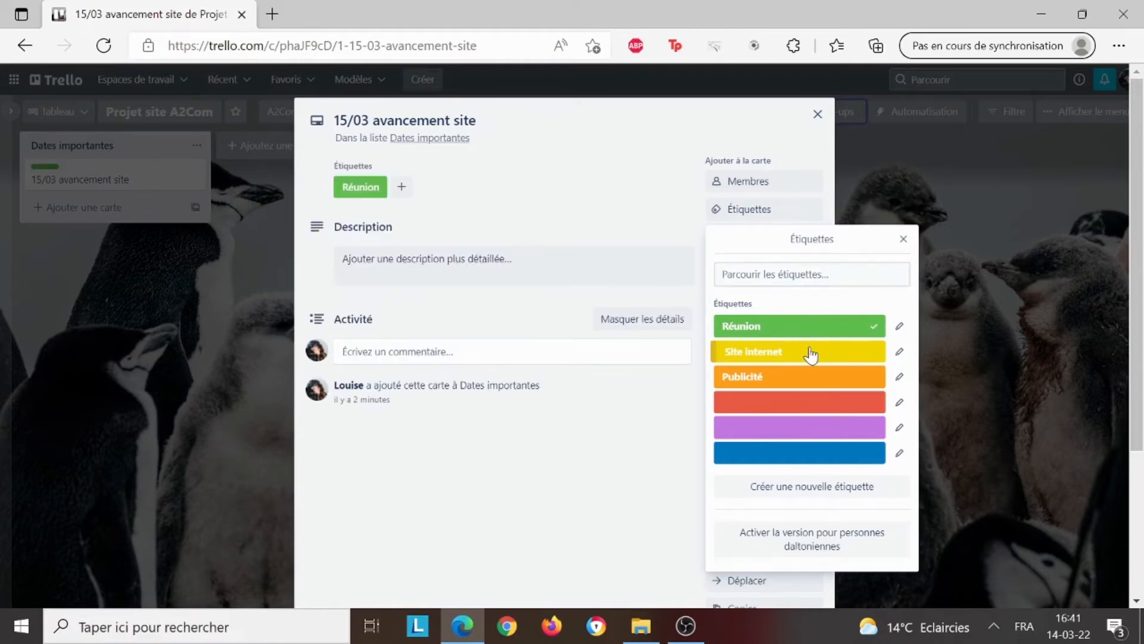
click(810, 352)
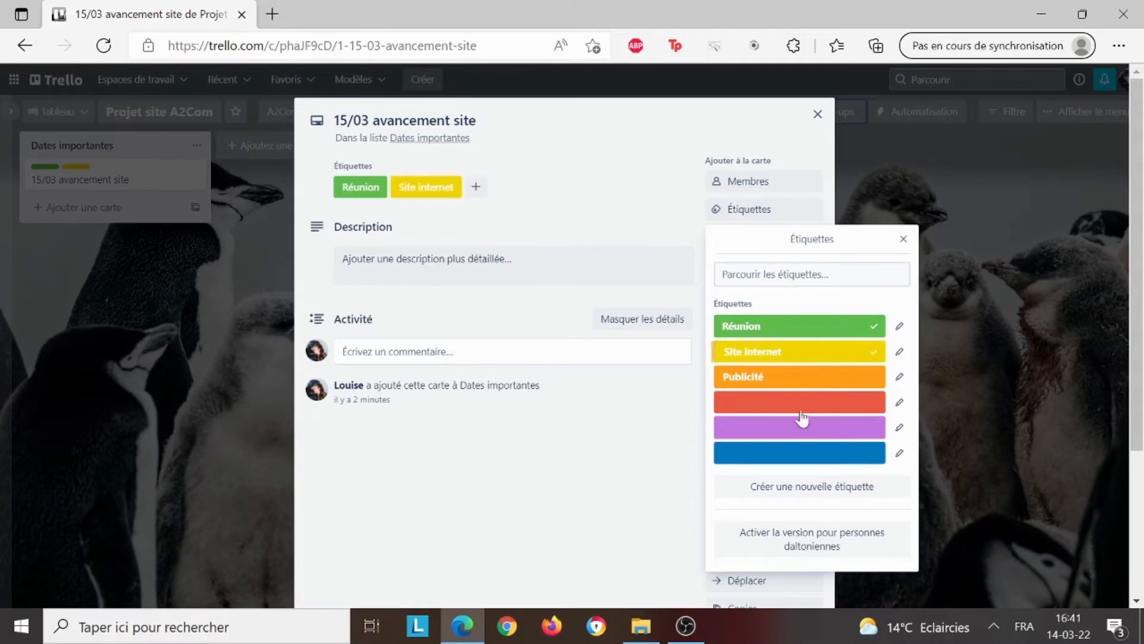
click(662, 480)
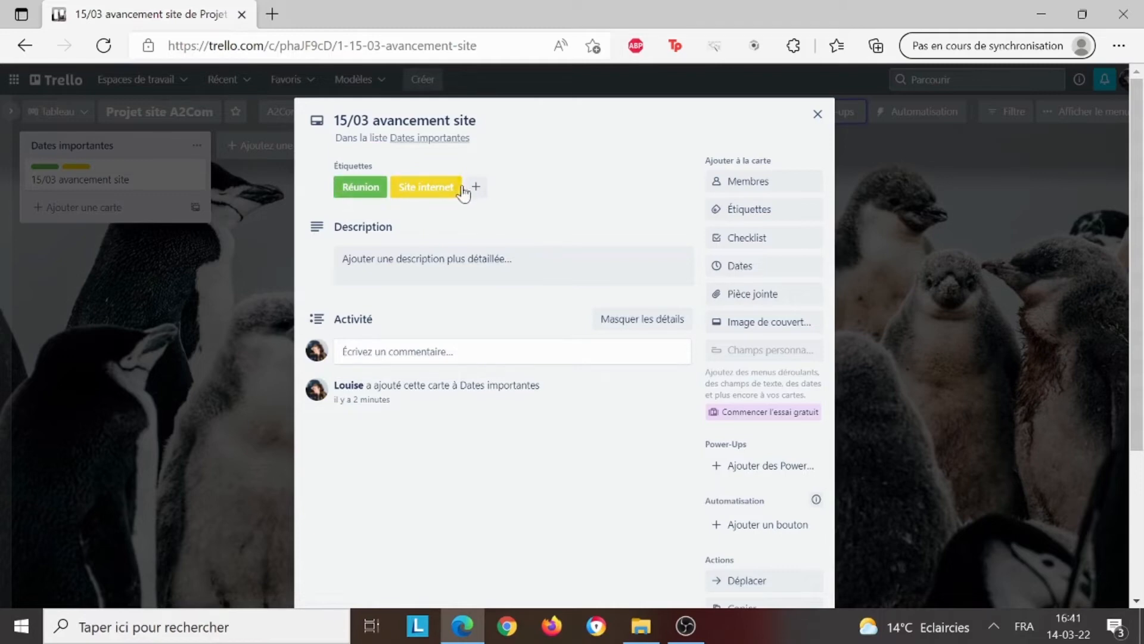
- Add a checklist titled "Ordre du jour" to the "15/03 avancement site" card
click(762, 242)
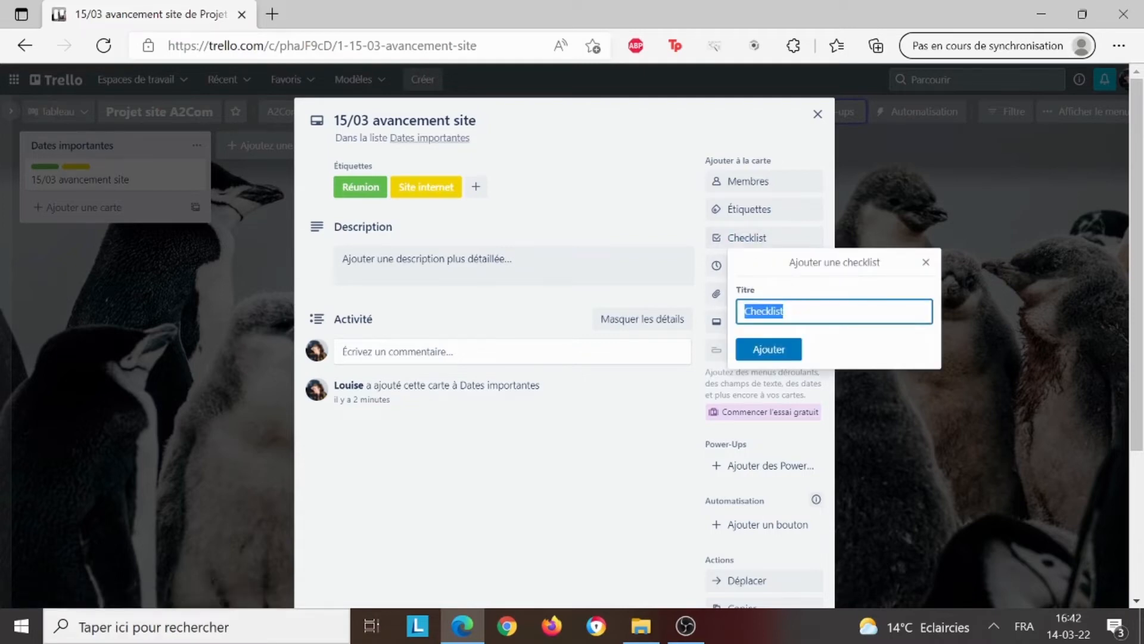
text(Ordre du jour)
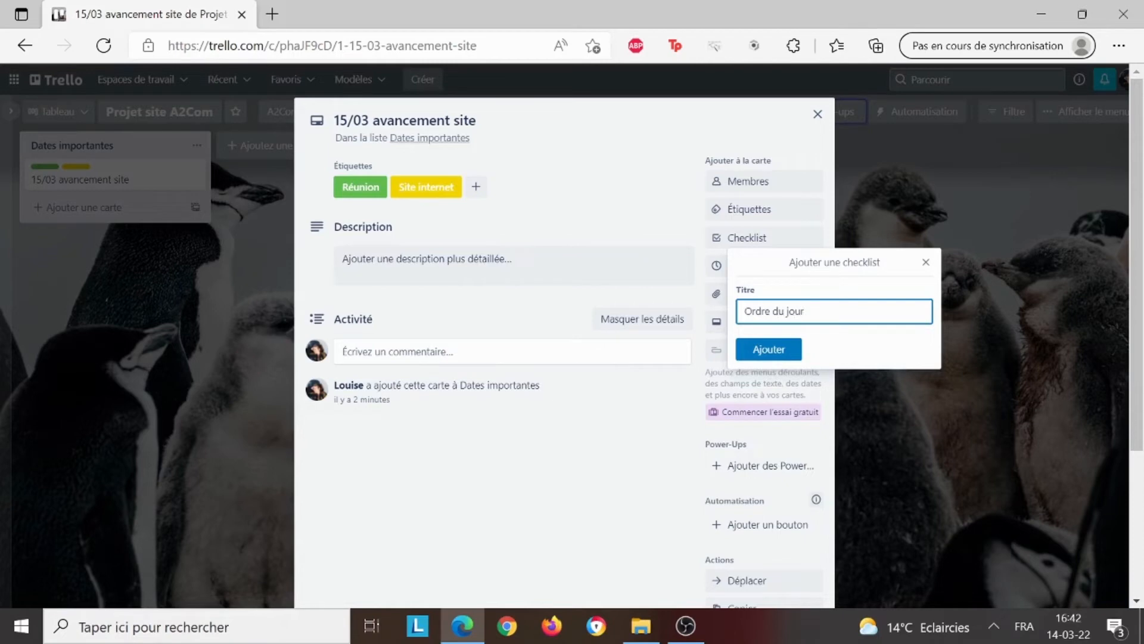
click(771, 351)
- Add the item "Rappel des points de l'ordre du jour" to the "Ordre du jour" checklist
scroll(566, 420, down, 1)
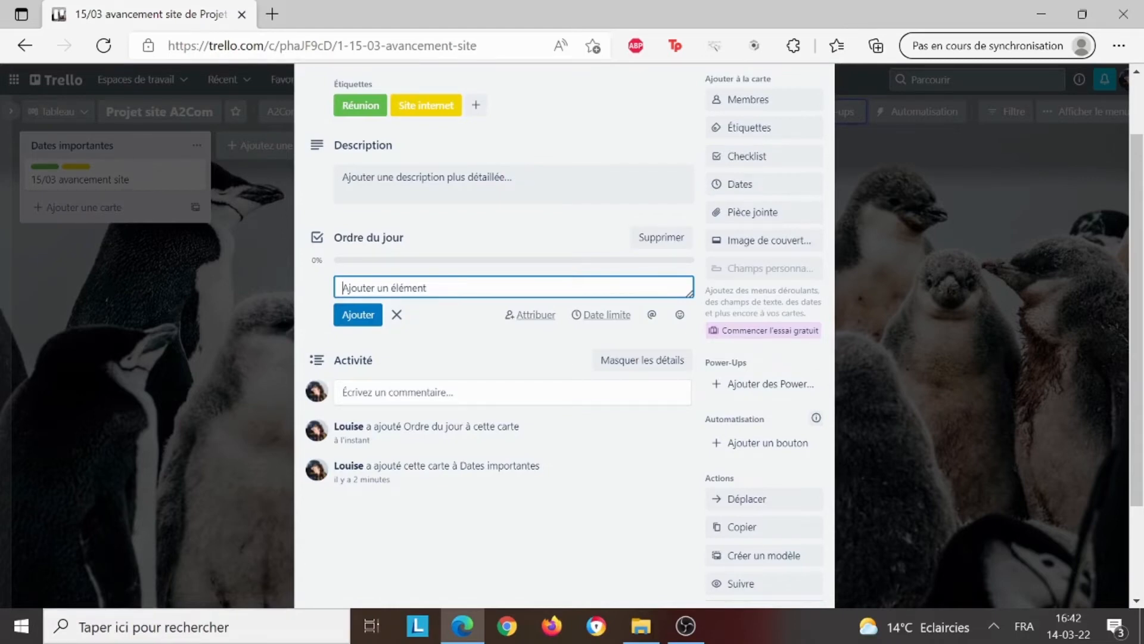
text(Rappel des poin)
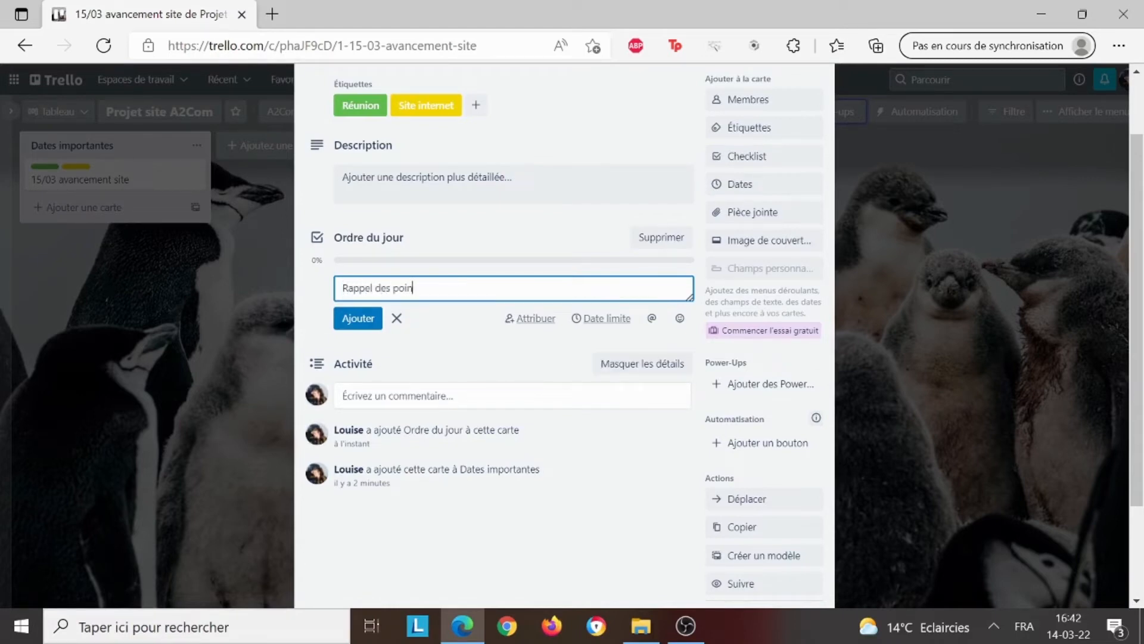
text(ts de la réu)
key(BackSpace)
key(BackSpace)
key(BackSpace)
key(BackSpace)
key(BackSpace)
key(BackSpace)
key(BackSpace)
key(BackSpace)
key(BackSpace)
key(BackSpace)
key(BackSpace)
key(BackSpace)
text(points de l'ordre du jour)
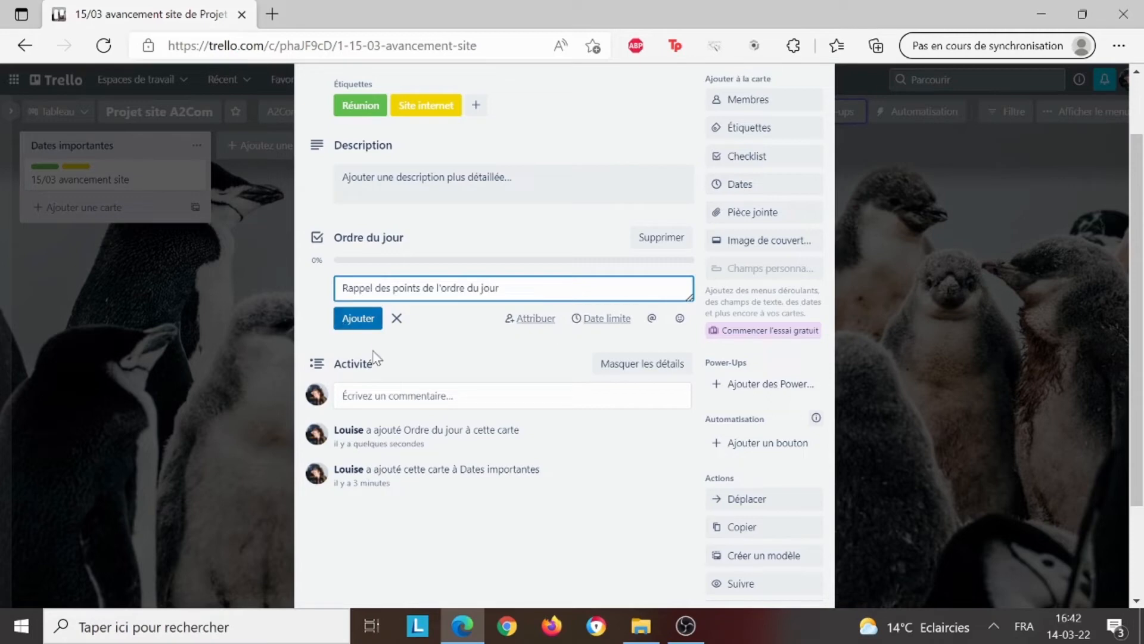
click(360, 322)
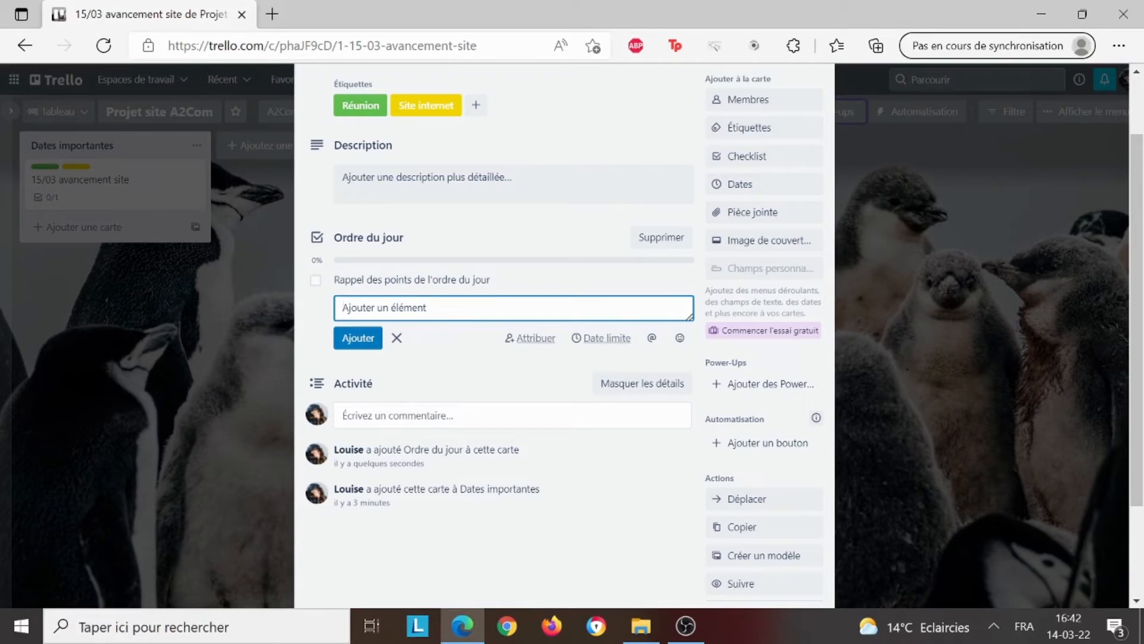
- Add the items "Graphisme" and "Textes" to the "Ordre du jour" checklist
text(Graphisme)
key(Return)
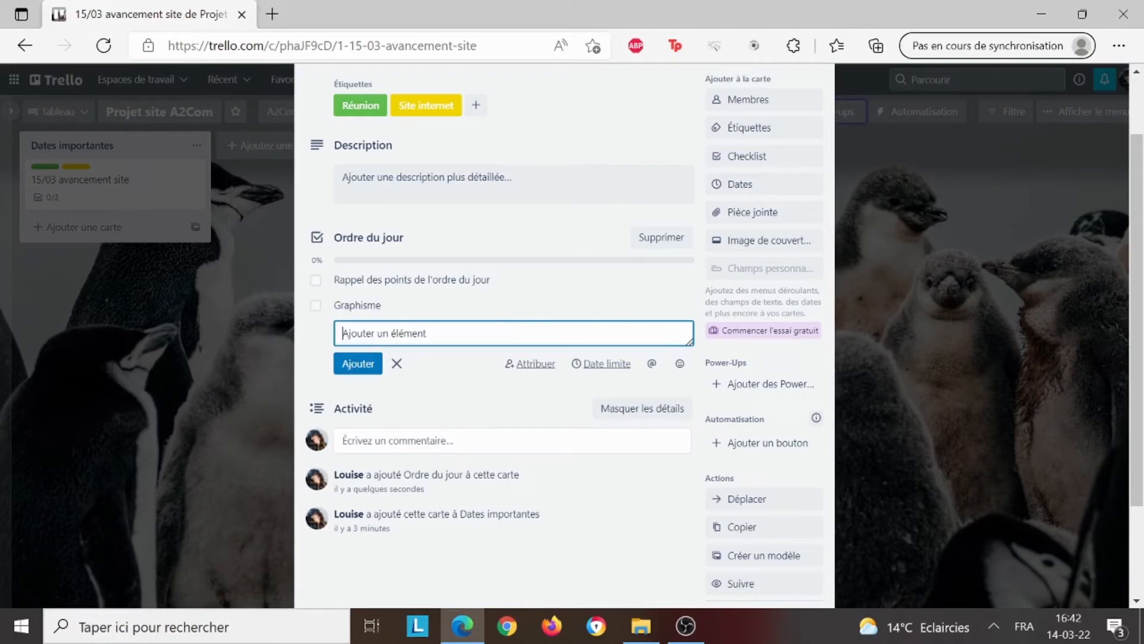
text(Textes)
click(359, 364)
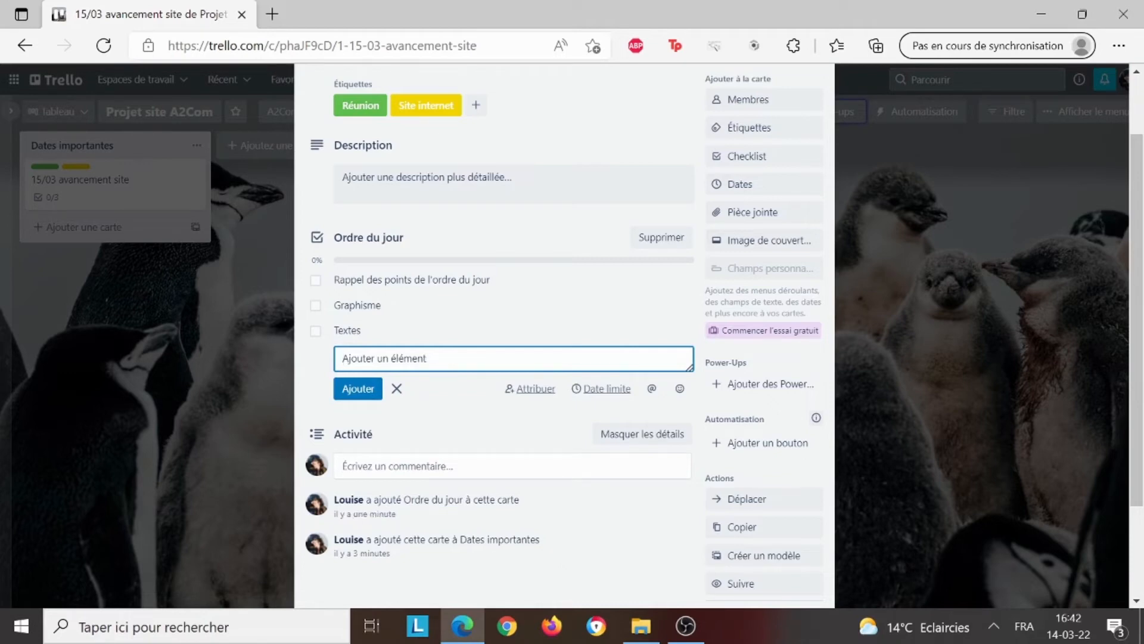
- Add the item "Couleurs" to the "Ordre du jour" checklist
text(Coulur)
key(BackSpace)
key(BackSpace)
text(eurs)
click(361, 388)
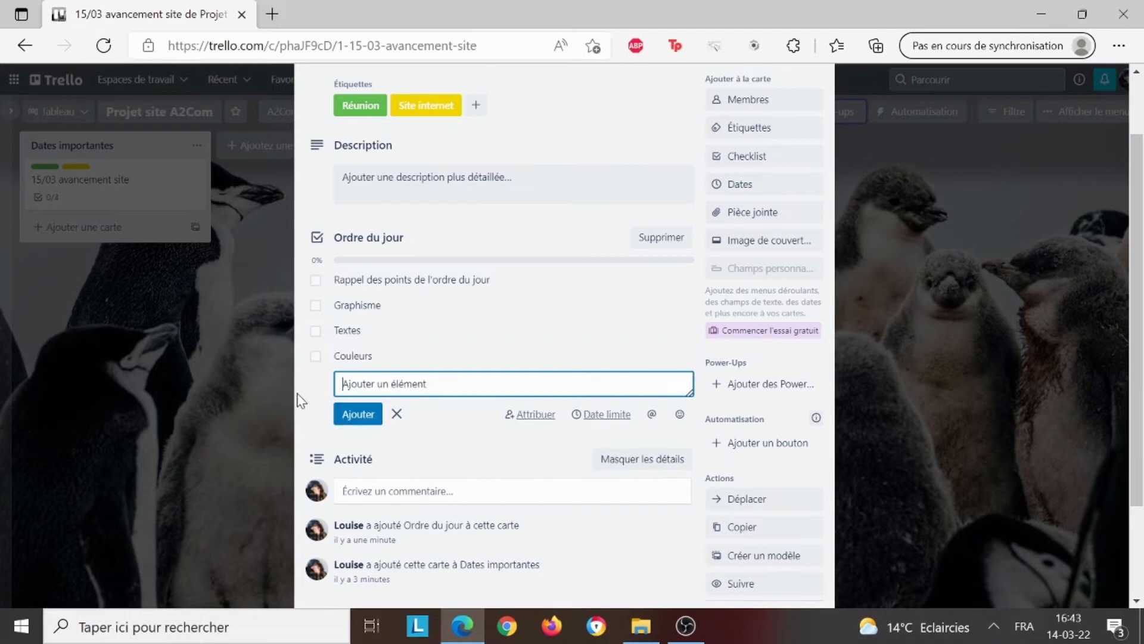
- Check the due date option for checklist items and close the new-item entry
scroll(547, 340, down, 2)
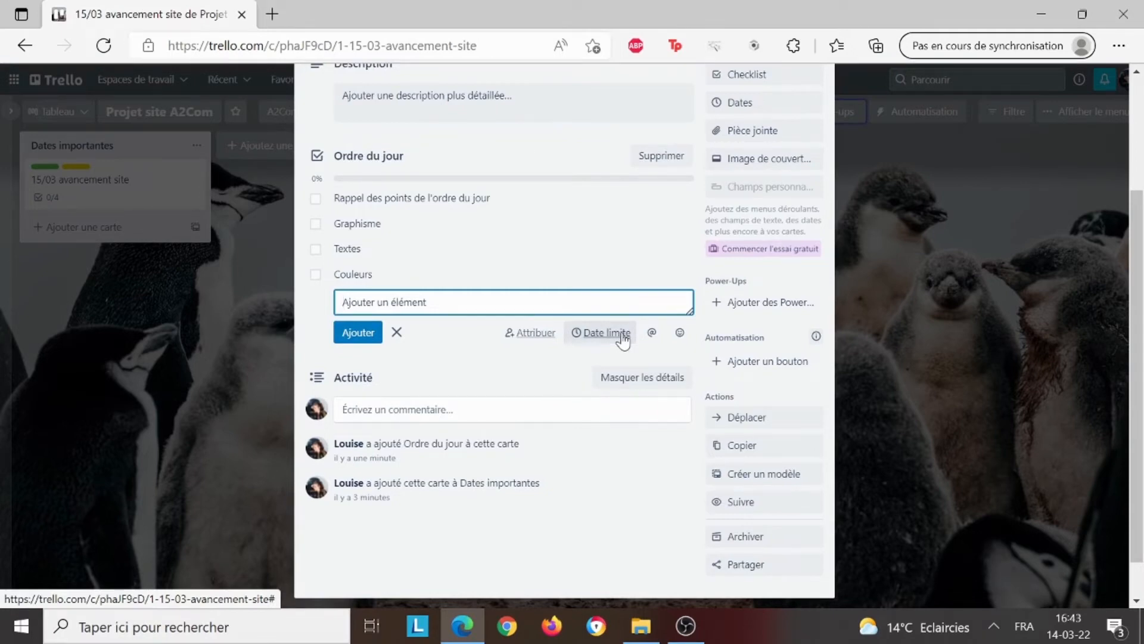
click(623, 338)
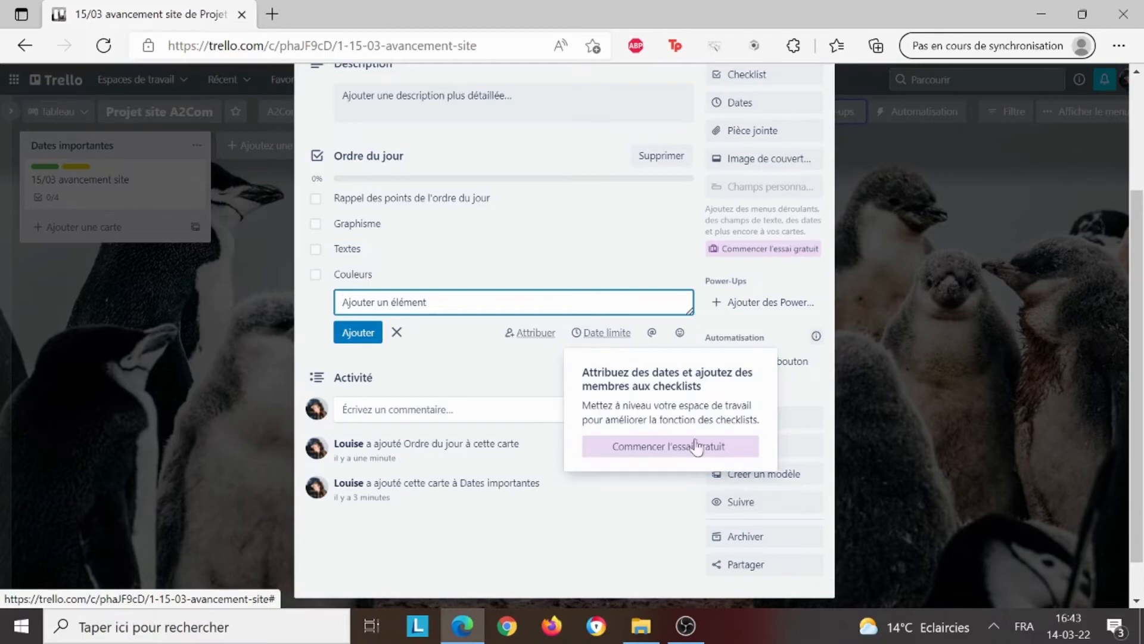
click(497, 360)
scroll(512, 301, down, 1)
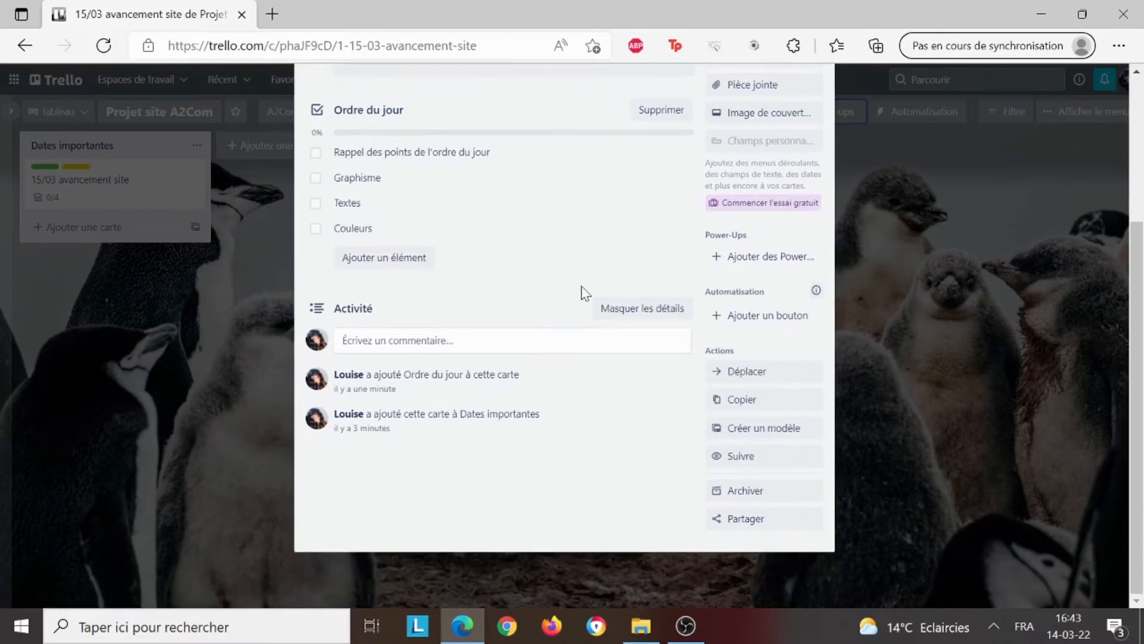
- Mark the checklist items "Rappel des points de l'ordre du jour", "Graphisme" and "Textes" as done
scroll(626, 292, up, 3)
scroll(664, 293, up, 1)
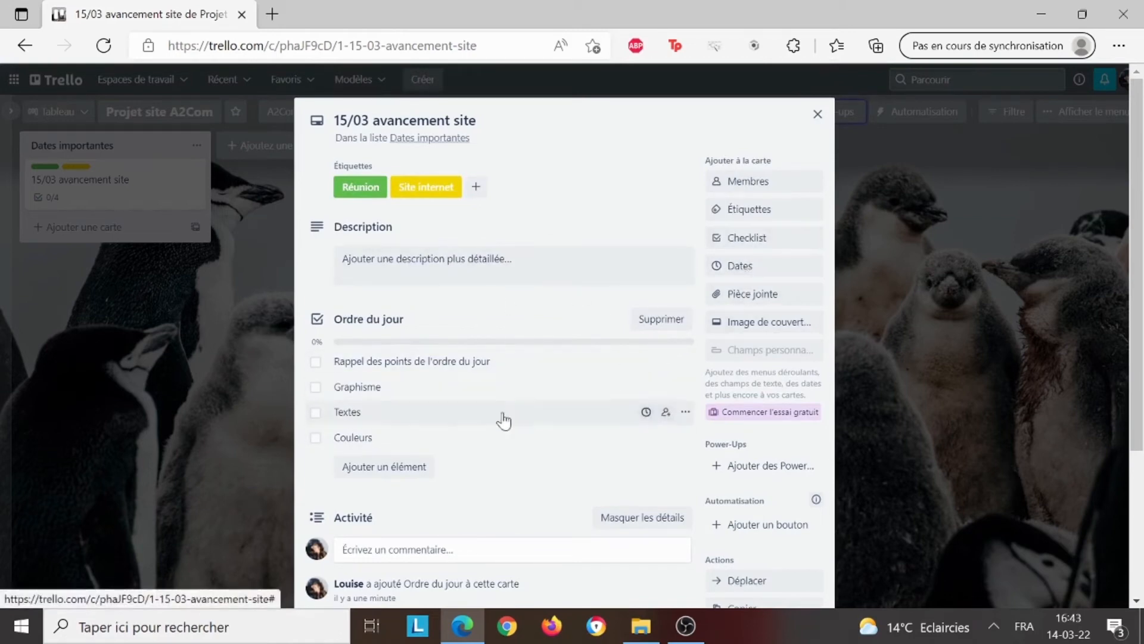
scroll(401, 371, down, 1)
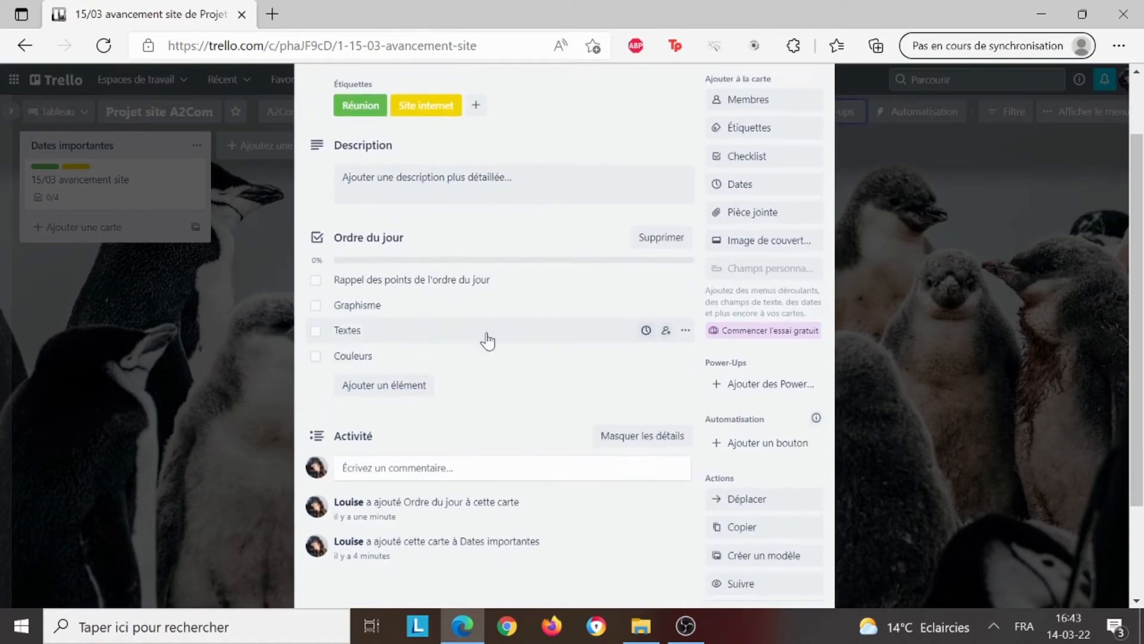
click(315, 280)
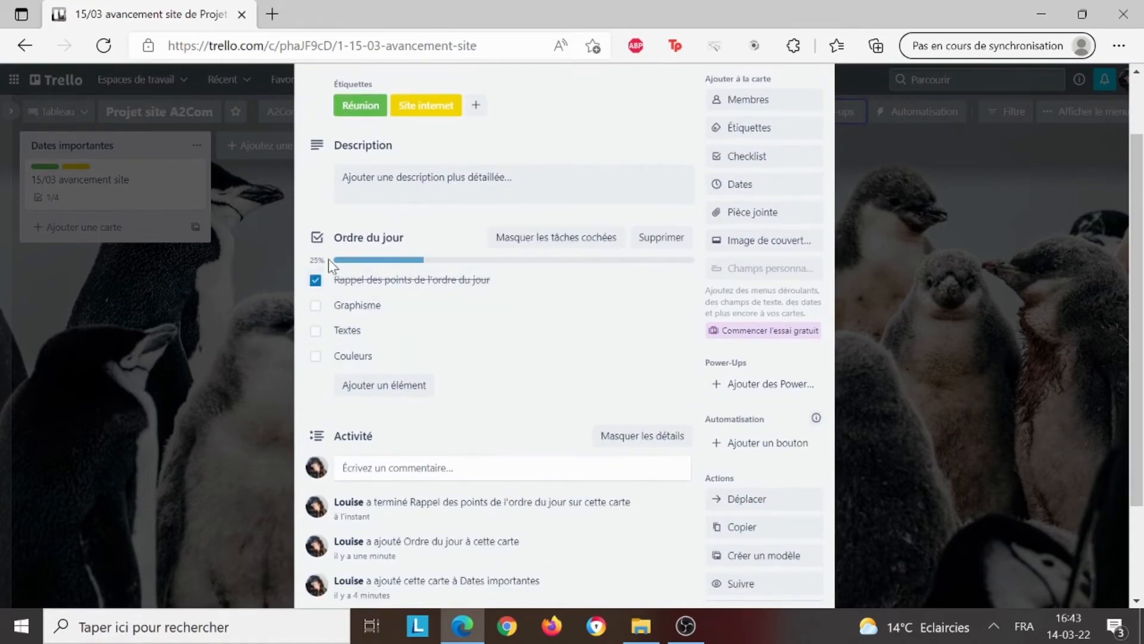
click(315, 306)
click(316, 332)
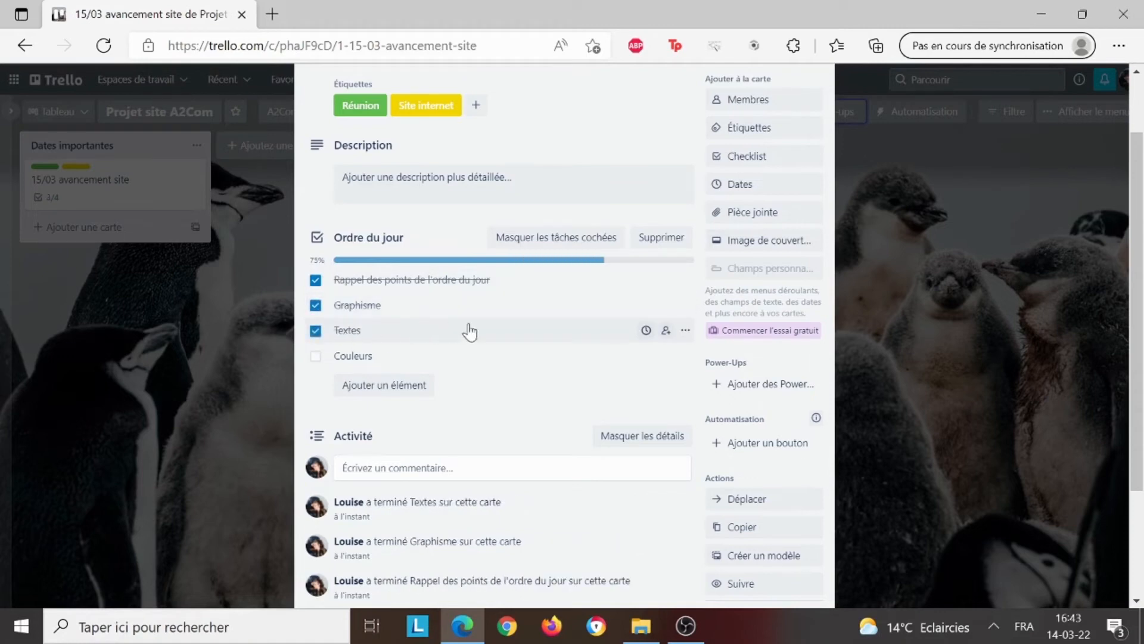
- Check the member assignment option of the "Textes" checklist item and close the item's editor
click(667, 331)
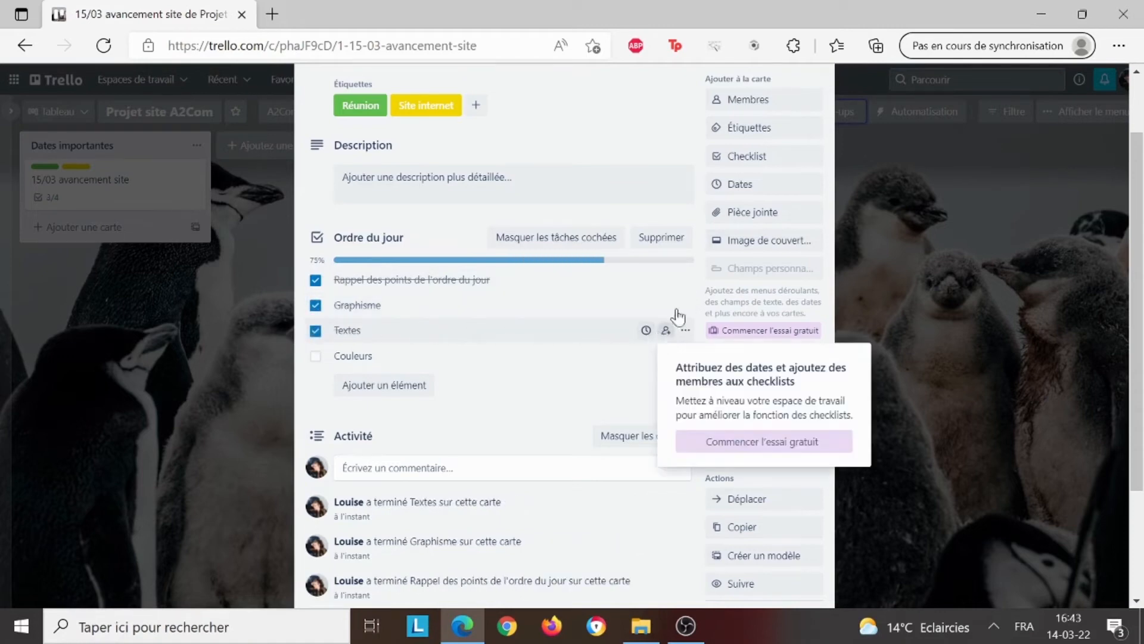
click(578, 326)
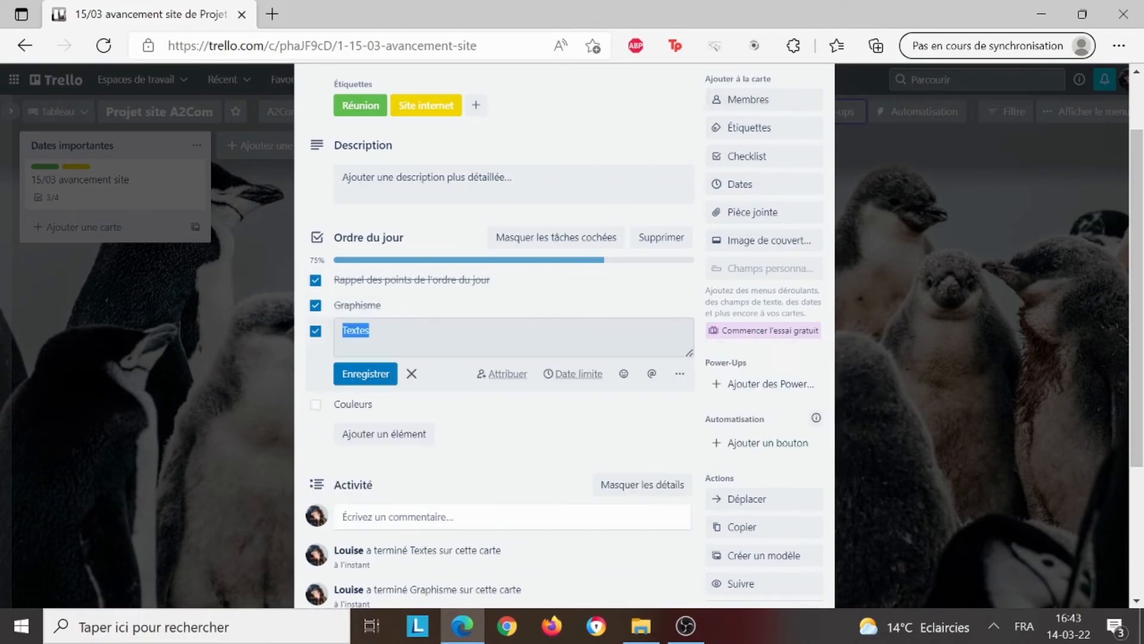
click(381, 374)
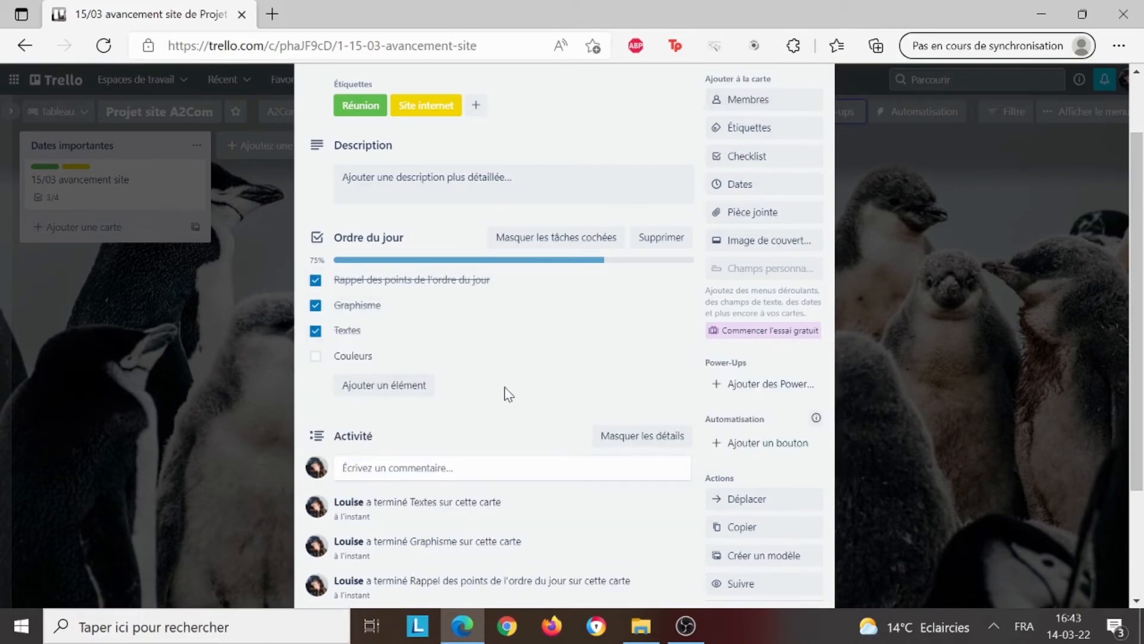
- Set the card's due date to 21/03/2022 at 15:00, keeping the reminder at "1 jour avant", and save it
click(773, 188)
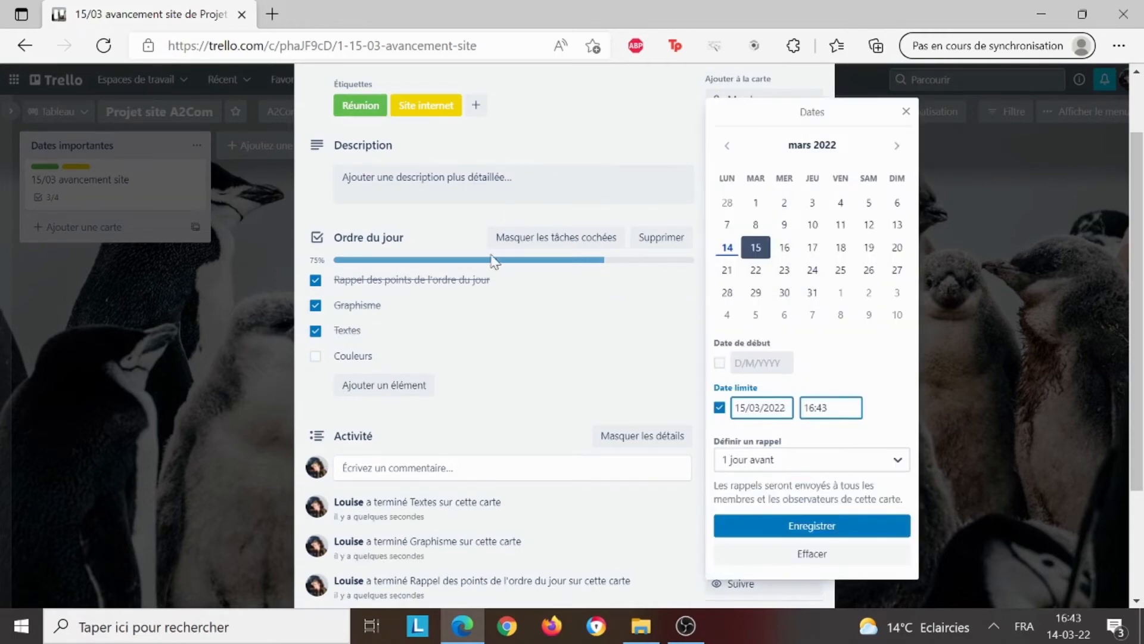
scroll(695, 298, up, 2)
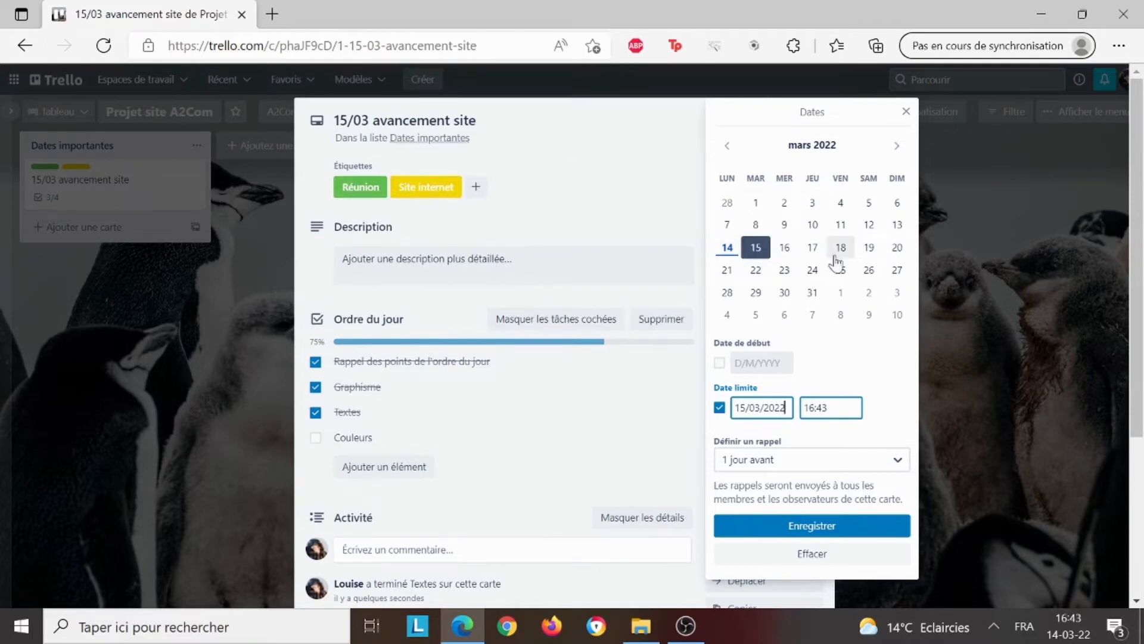
click(756, 269)
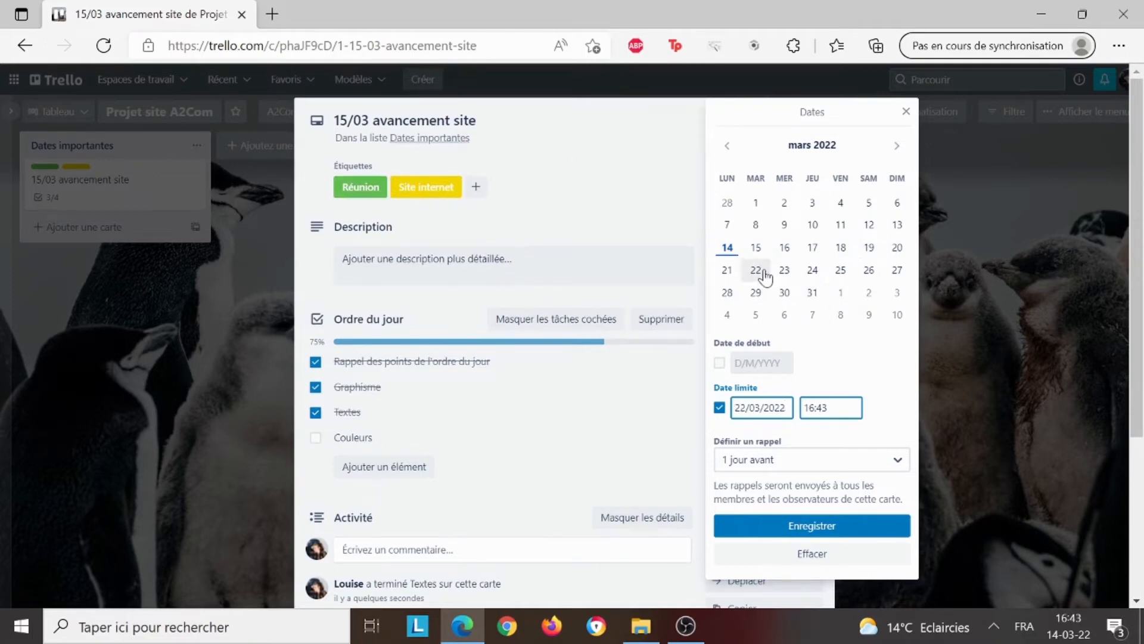
drag(826, 408, 807, 408)
text(5:000)
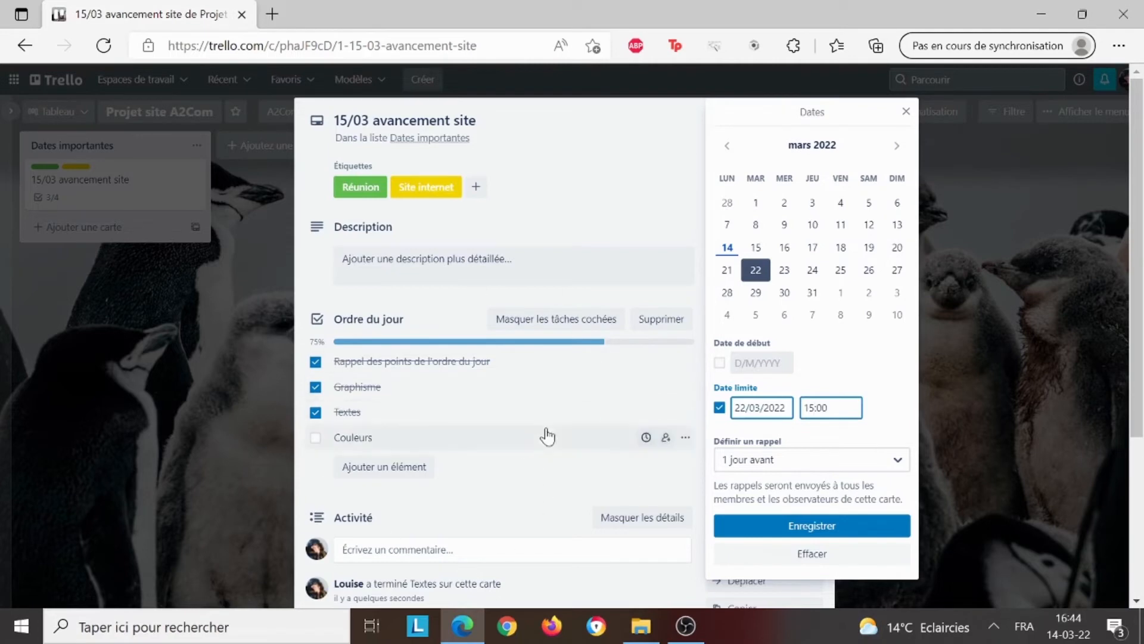
click(728, 271)
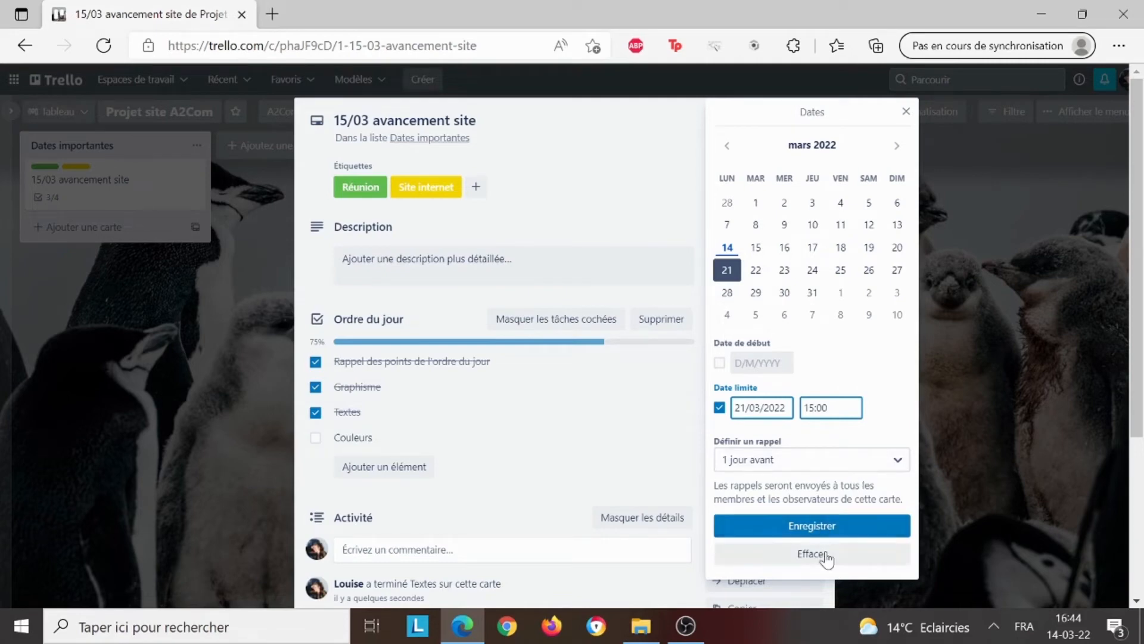
click(745, 525)
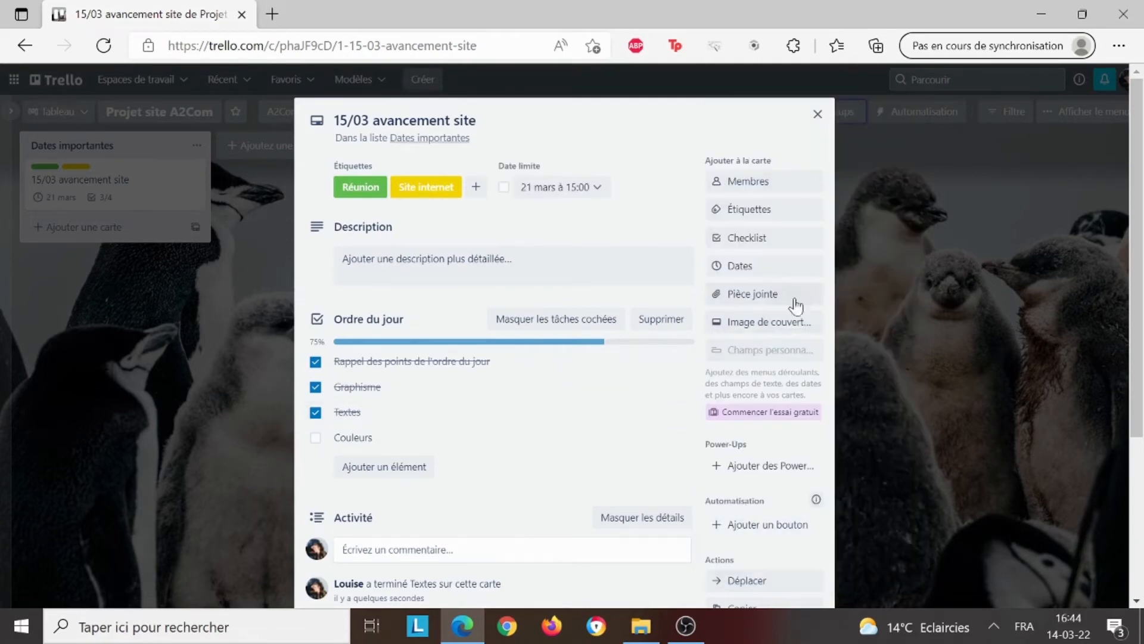
- Check the card's attachment sources and cover image options, and close the card
scroll(814, 303, down, 1)
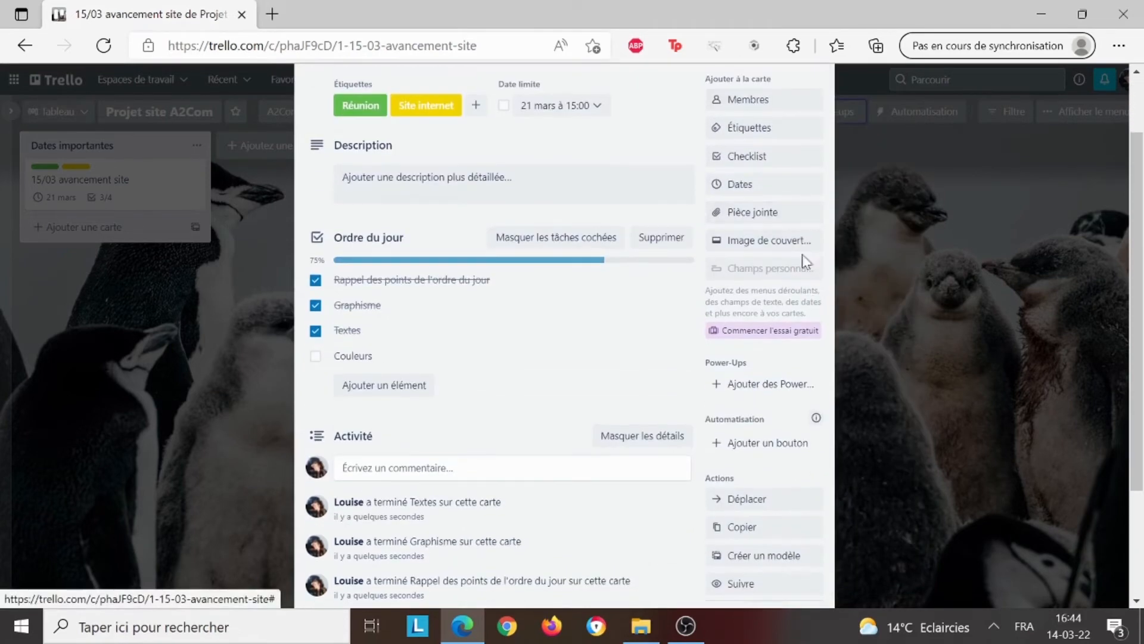
click(802, 216)
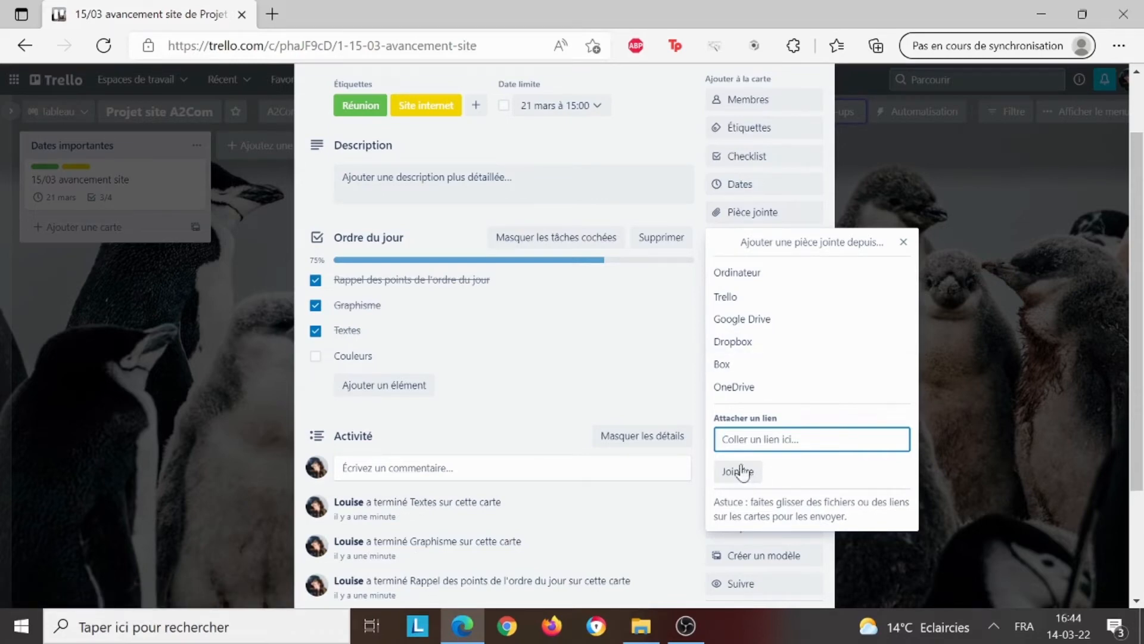
click(667, 356)
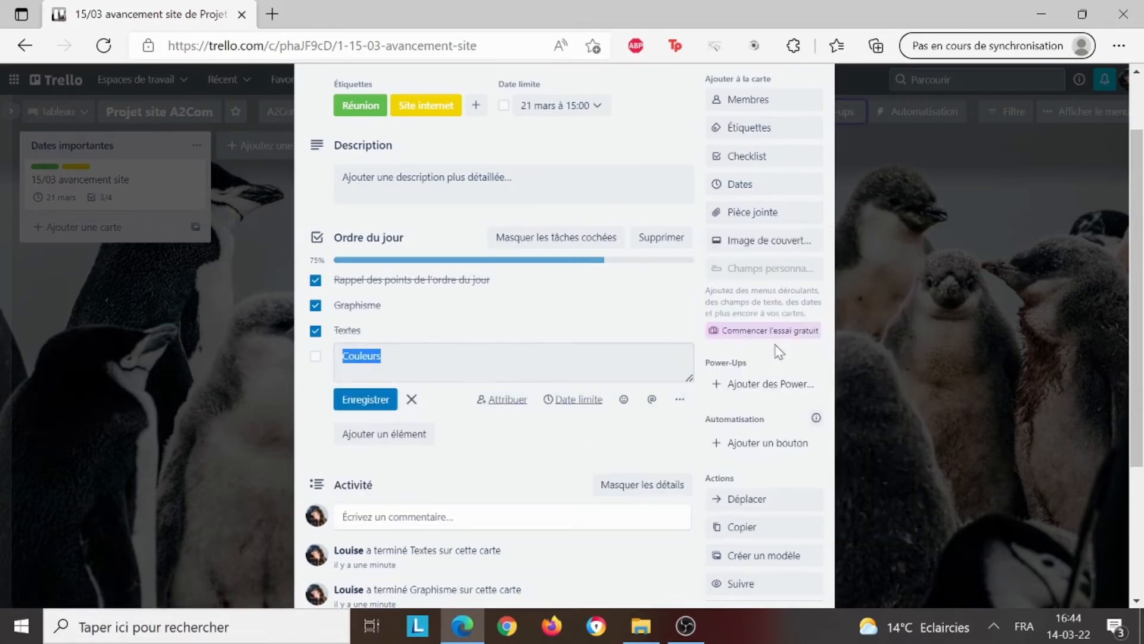
click(796, 253)
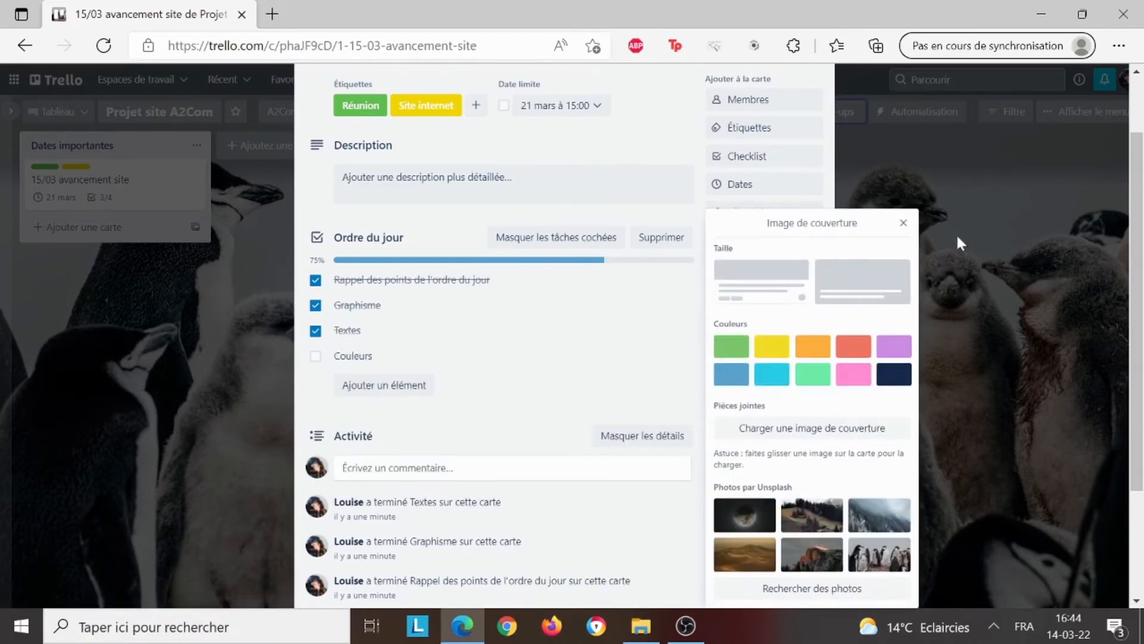
click(989, 295)
scroll(705, 235, up, 2)
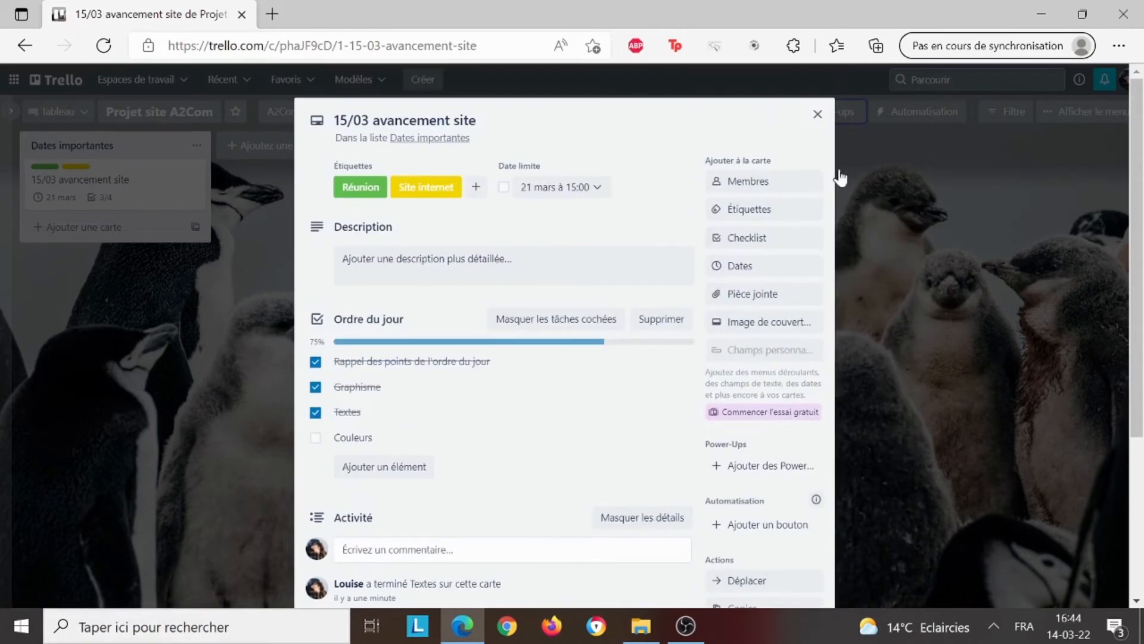
click(818, 114)
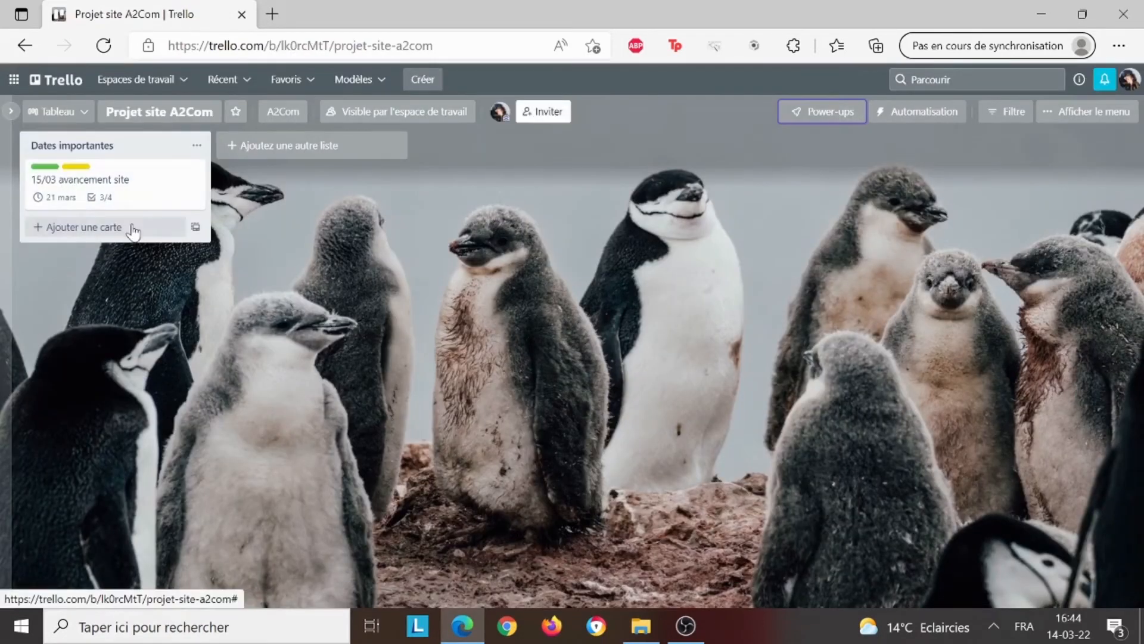
- Add the card "1/04 présenter la première version du site" to the "Dates importantes" list
click(74, 227)
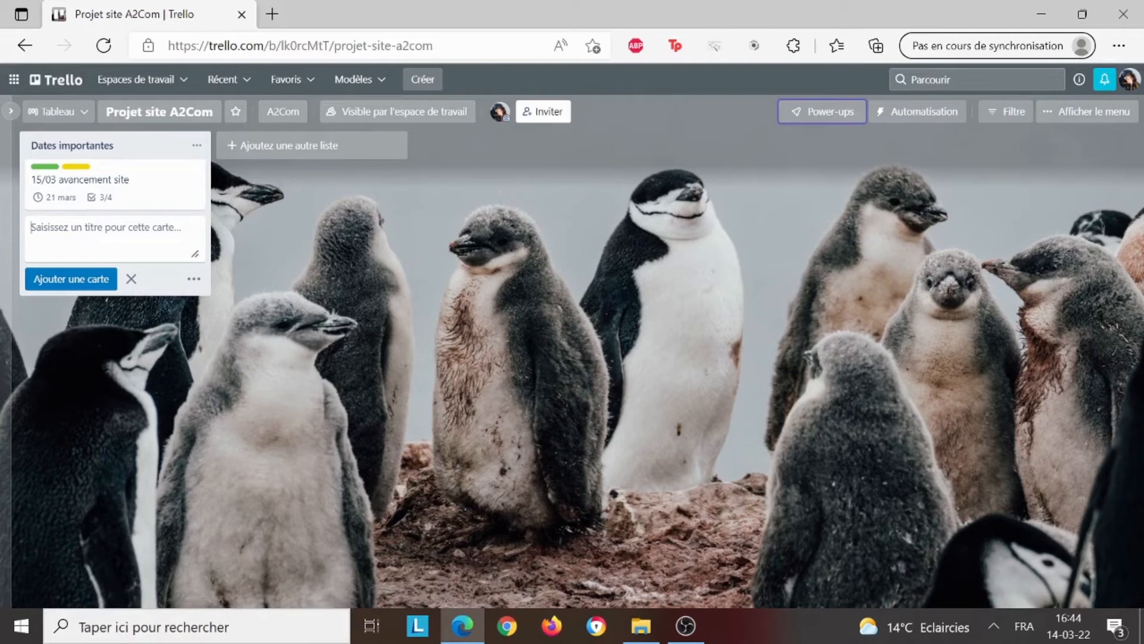
text(1er)
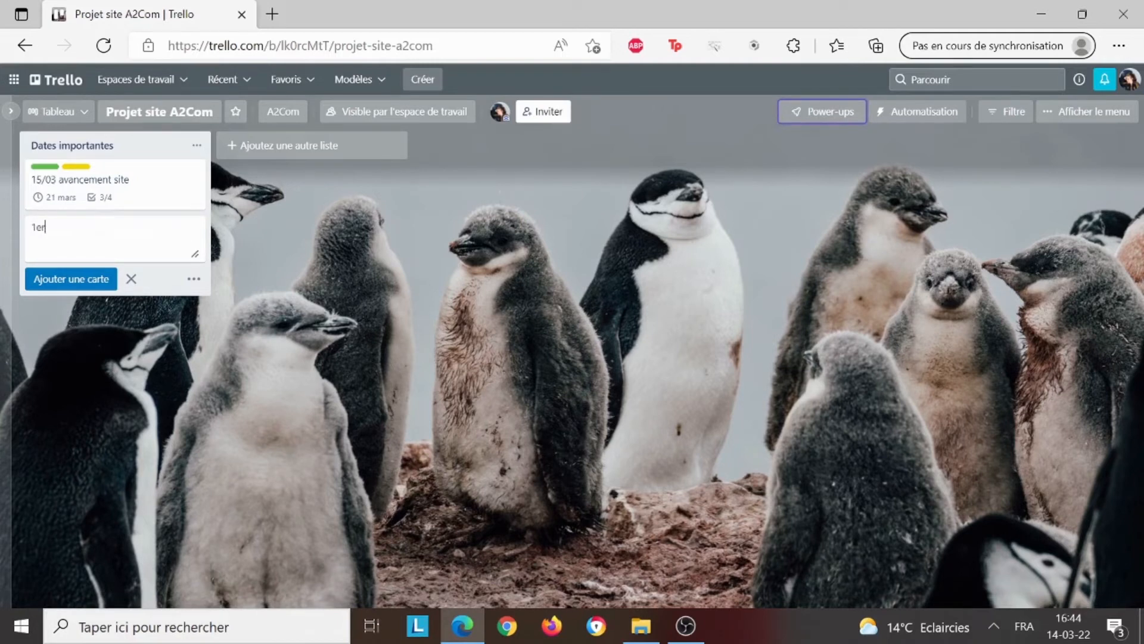
text( avril)
key(BackSpace)
key(BackSpace)
key(BackSpace)
key(BackSpace)
text(/04 présenter la premiière)
key(BackSpace)
key(BackSpace)
text(ère ve)
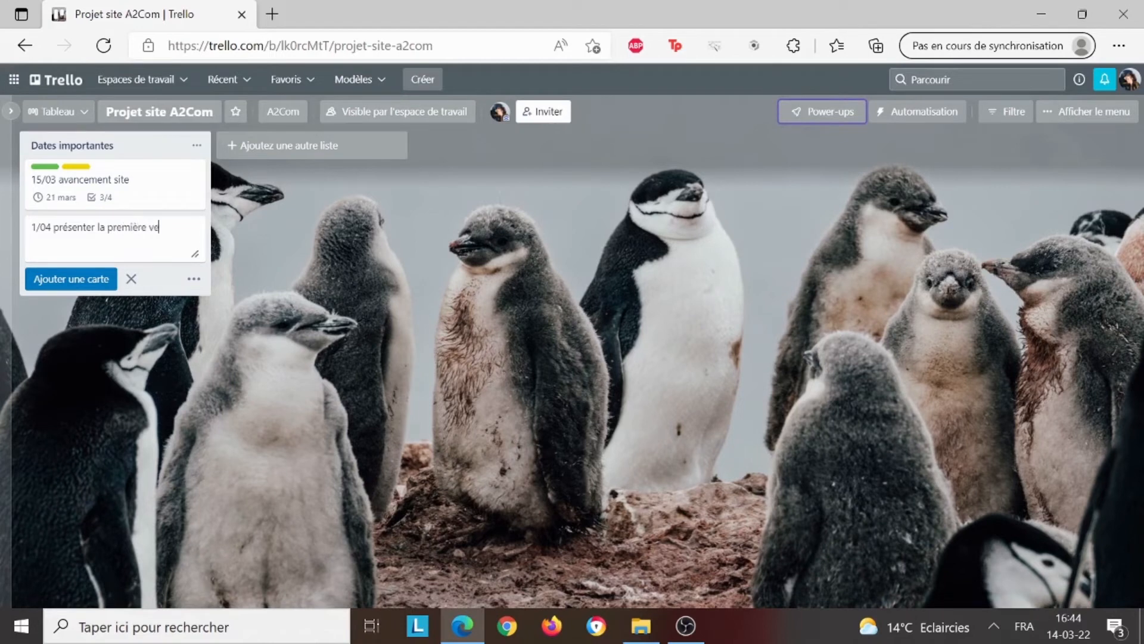
text(rsion du site)
click(70, 282)
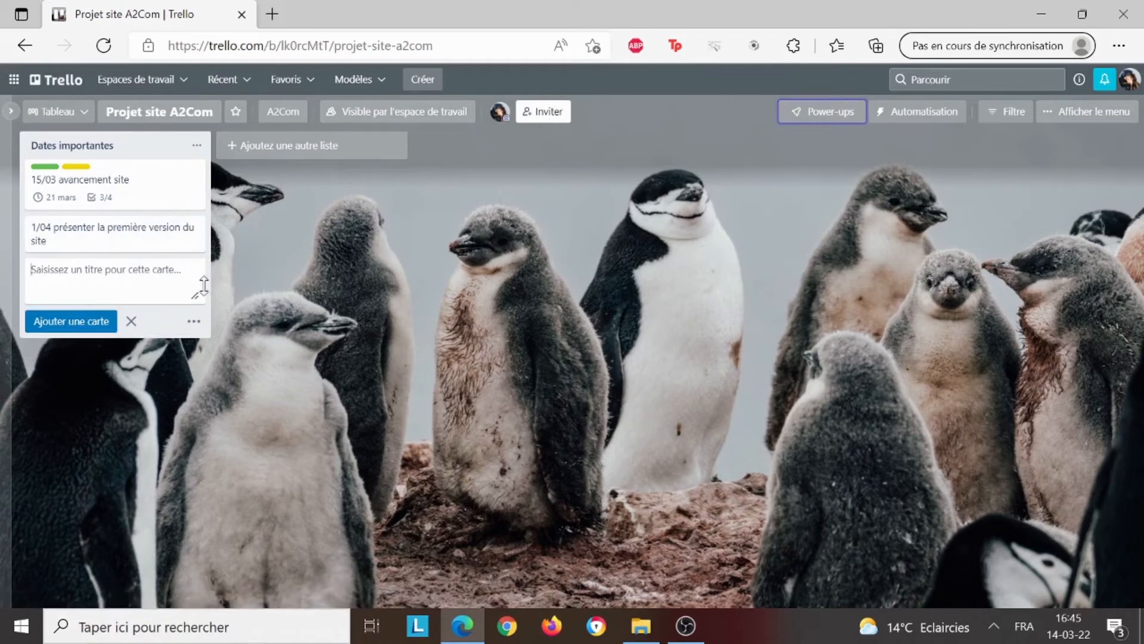
- Add a list titled "A faire" to the board
click(290, 154)
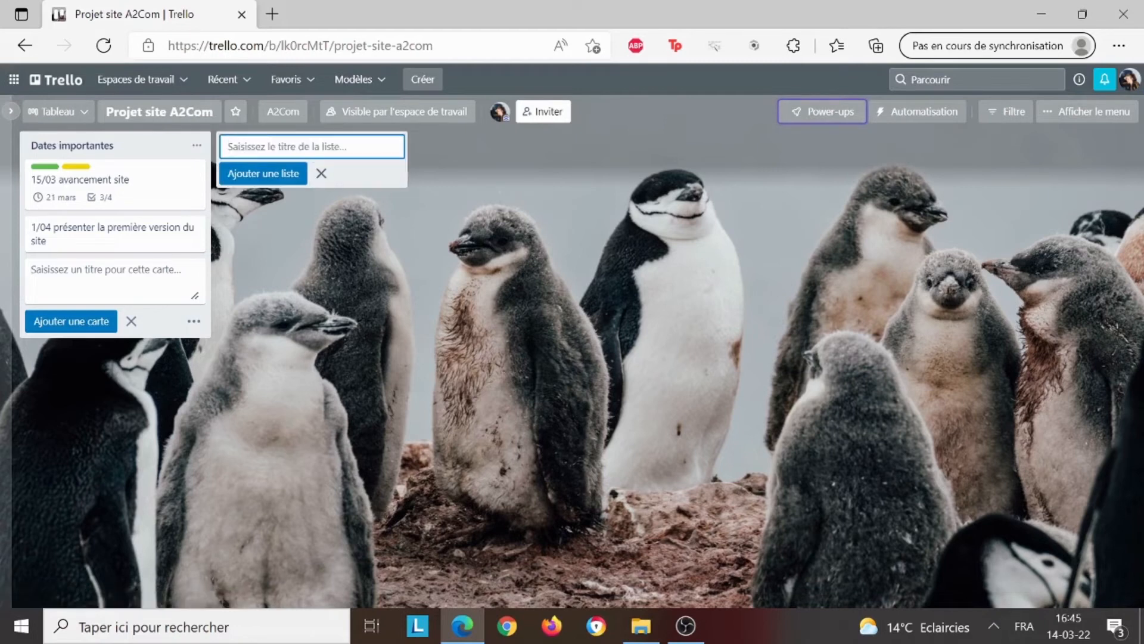
text(A faire)
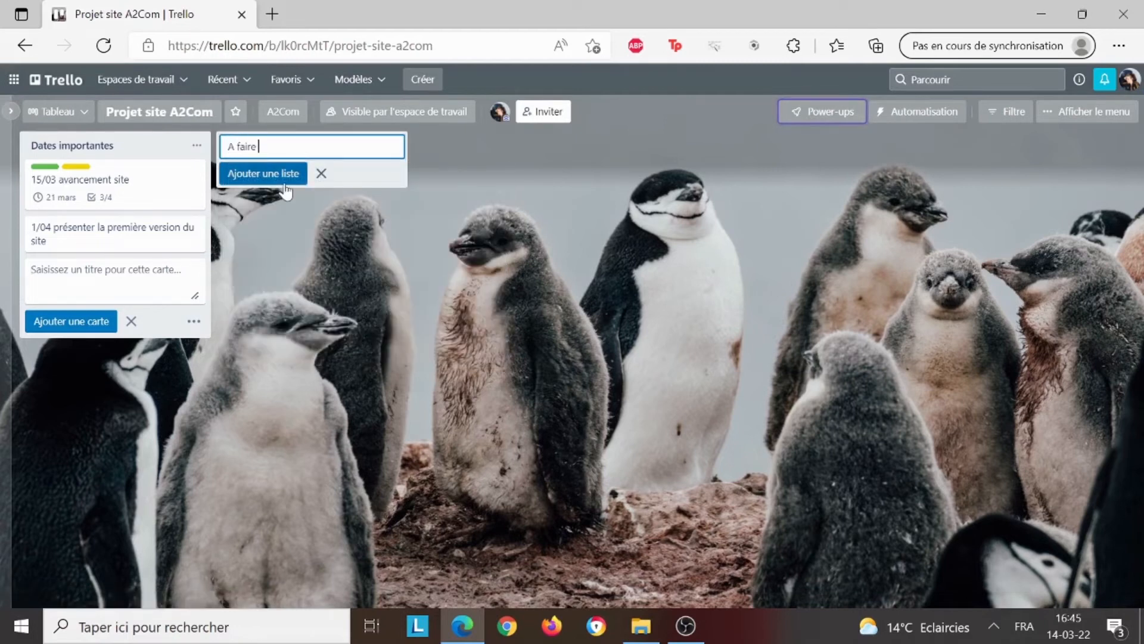
click(284, 183)
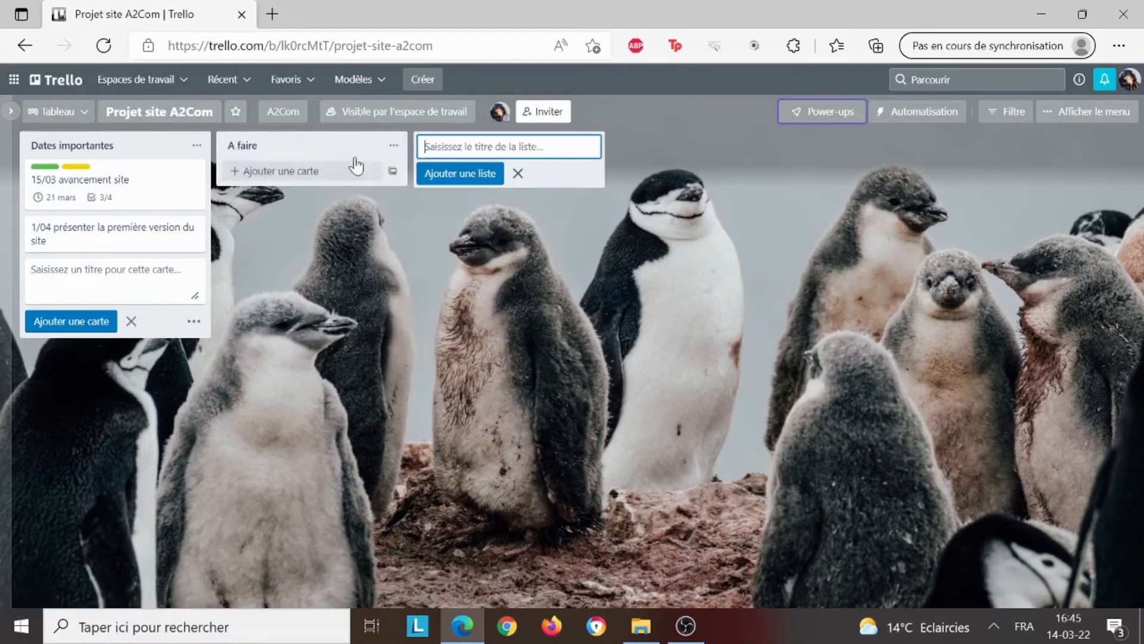
- Add the cards "Newsletter", "Conférence de presse" and "Facture du mois de mars" to the "A faire" list
click(310, 173)
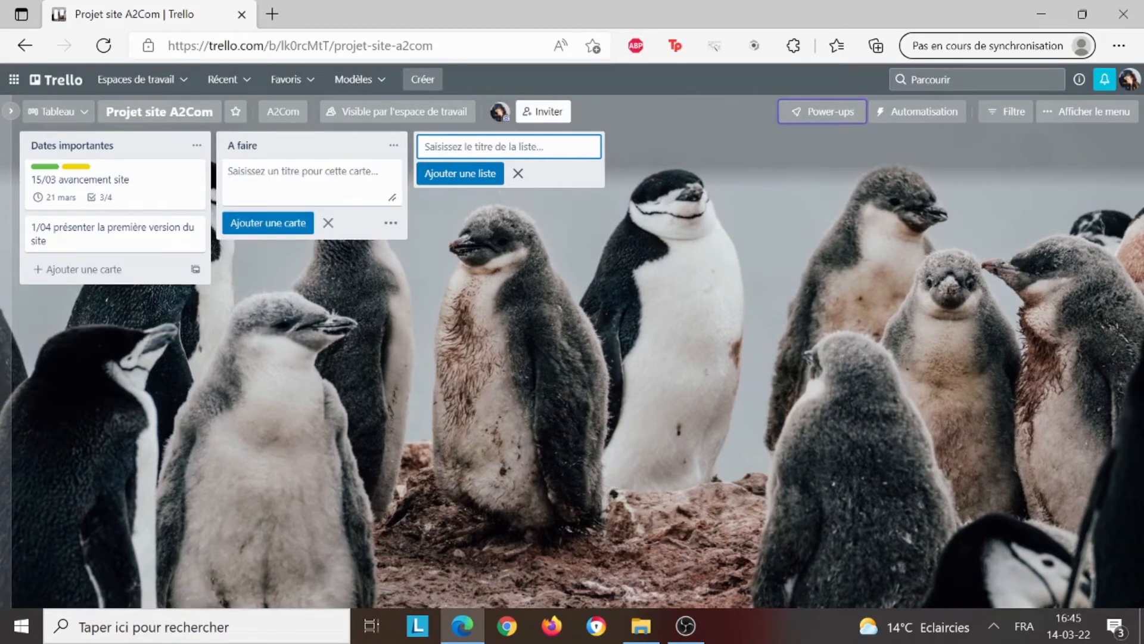
text(Newsletter)
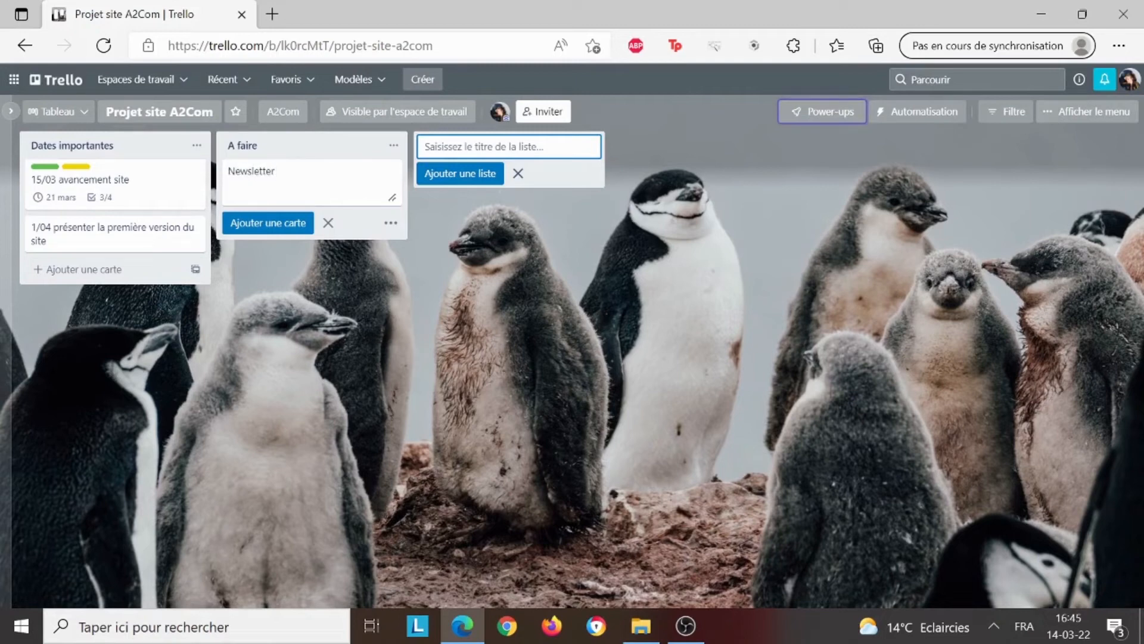
click(296, 226)
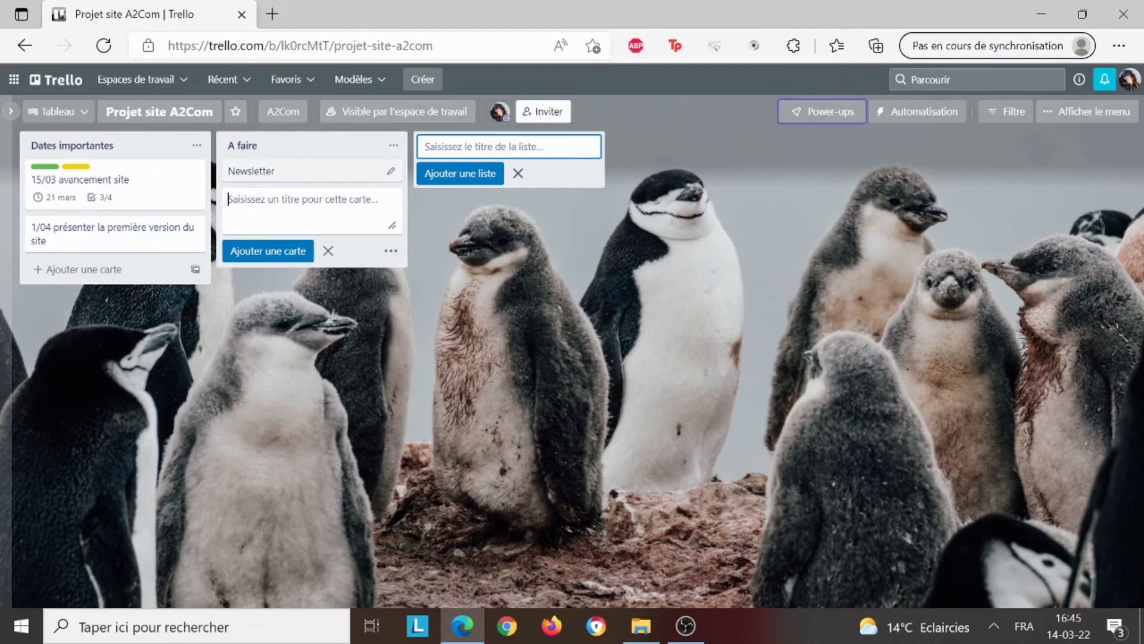
text(Confére)
text(nce de presse)
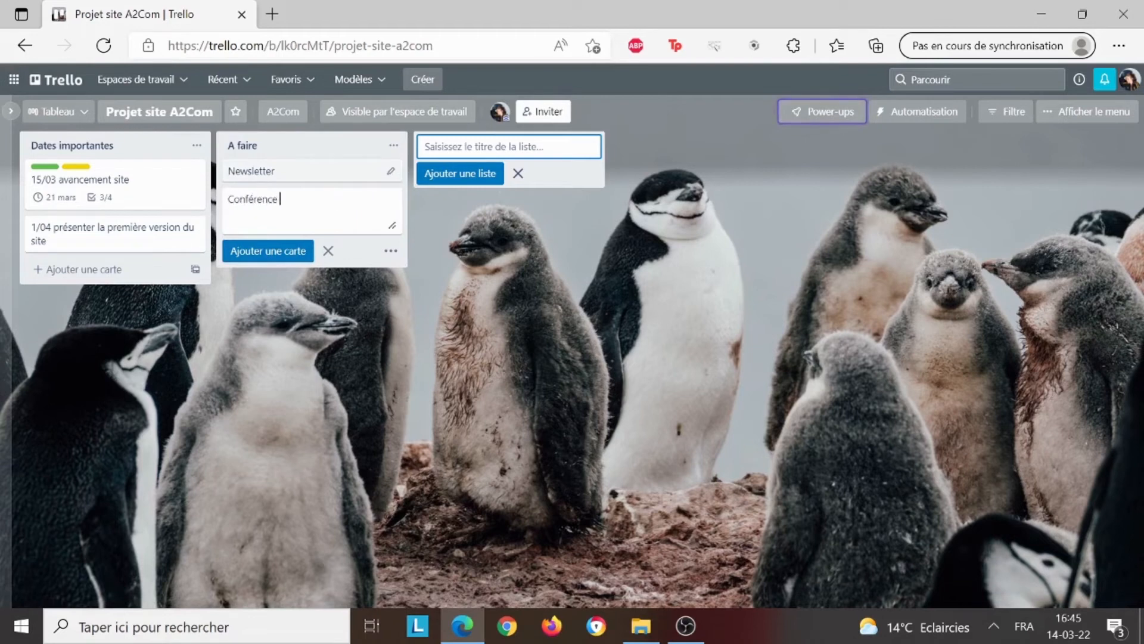
click(257, 250)
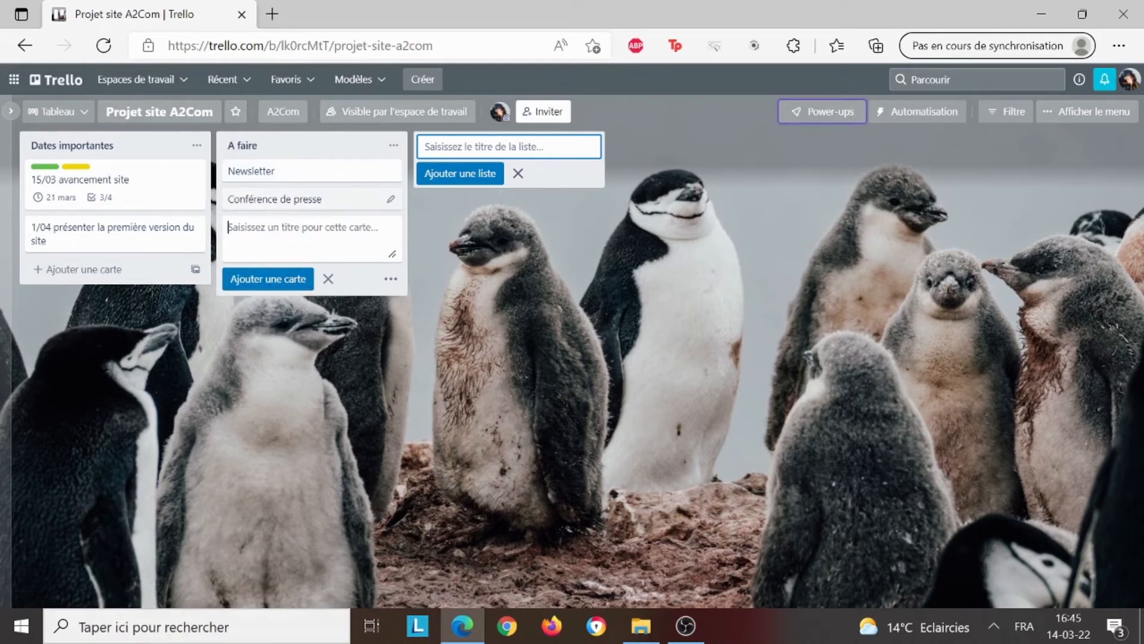
text(Facture du )
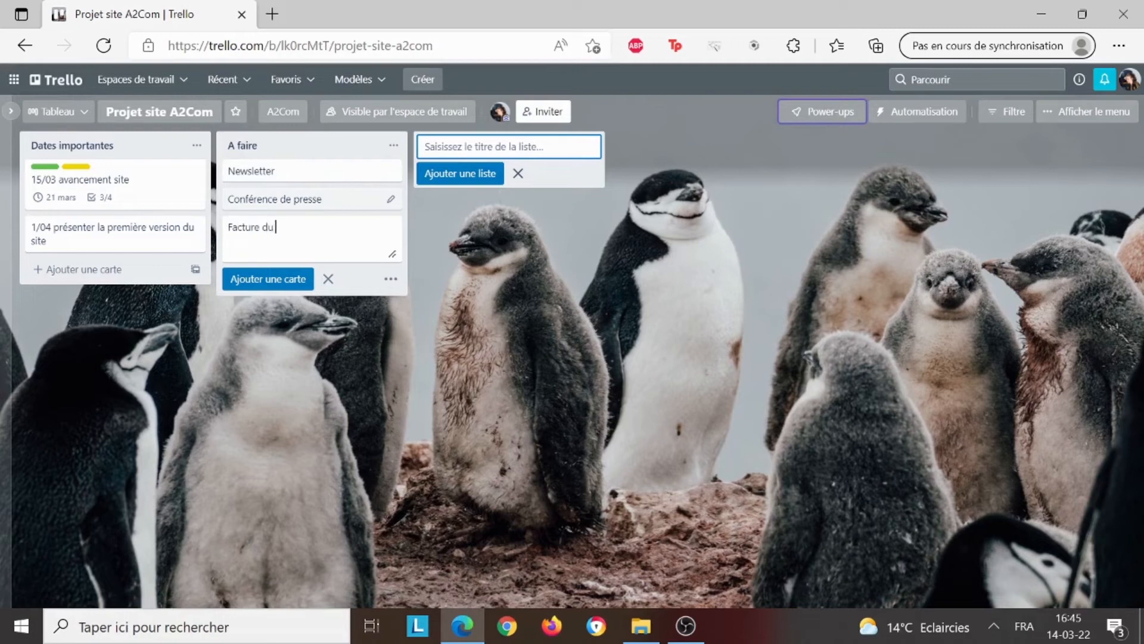
text(mois de mars)
click(293, 286)
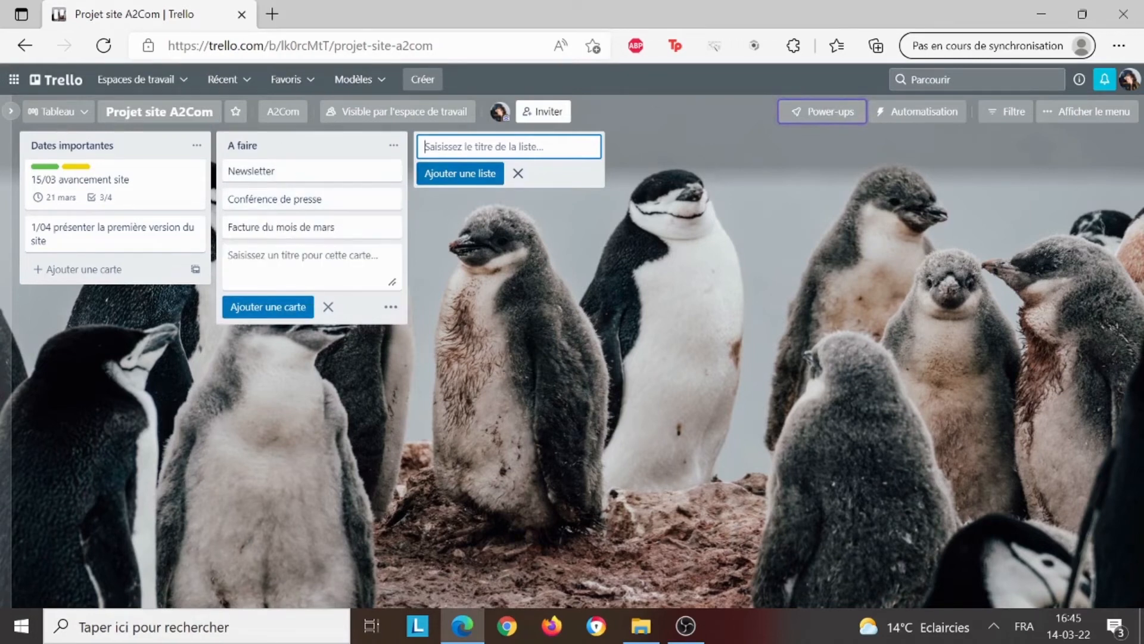
- Add a list titled "En cours" and move the card "Facture du mois de mars" into it
click(477, 147)
text(En cours)
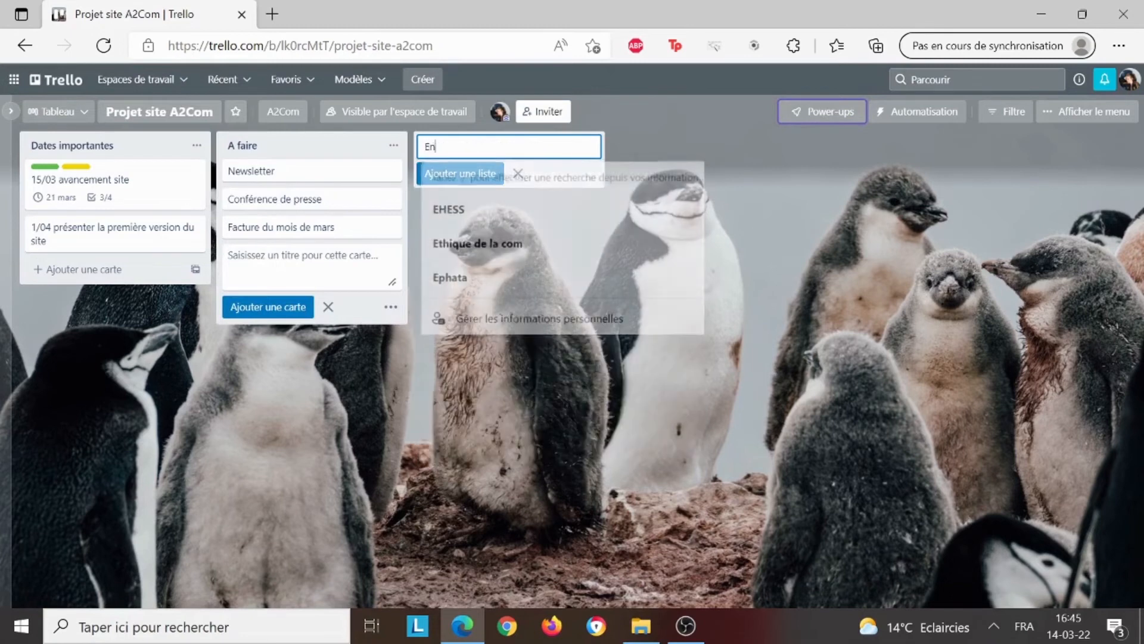
click(501, 171)
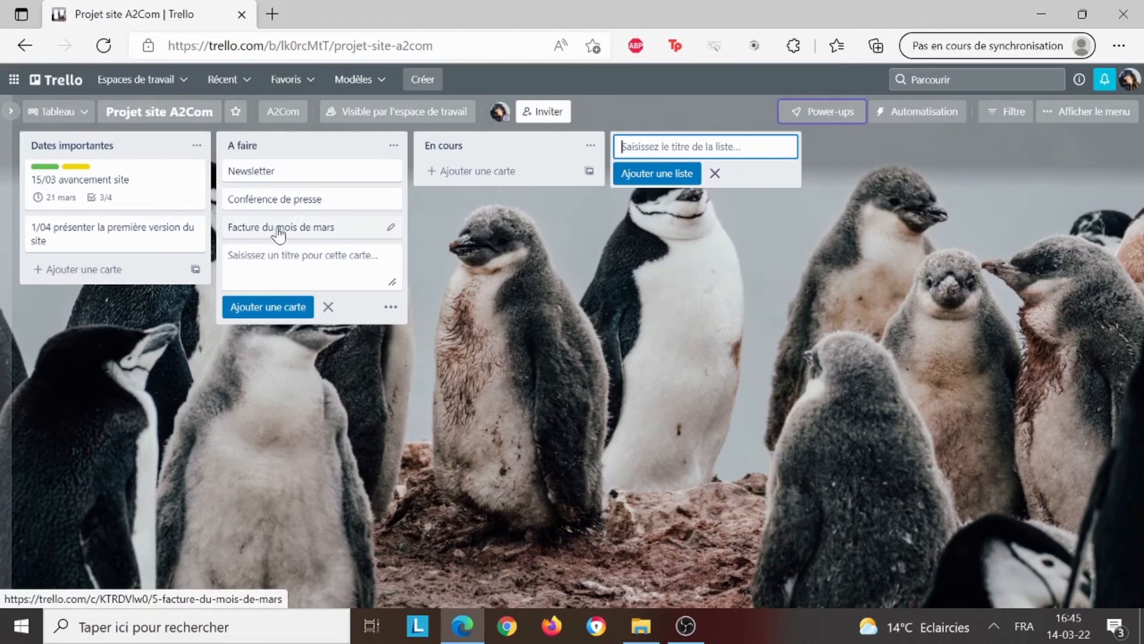
drag(278, 234, 482, 177)
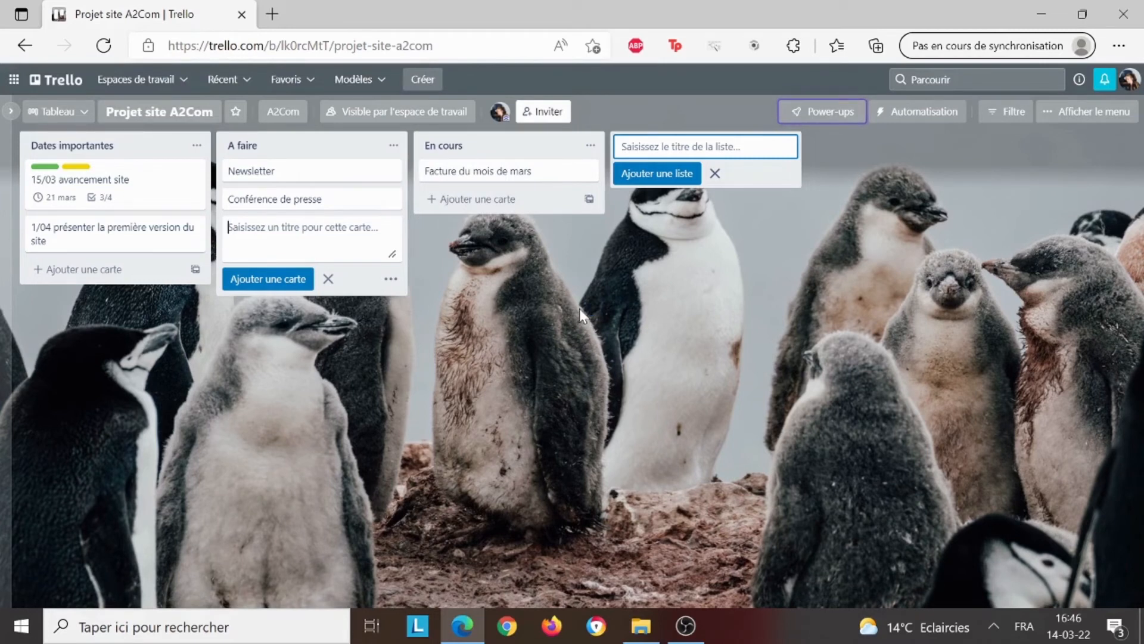
- Add a list titled "Choses terminées" and move the card "Facture du mois de mars" into it
click(622, 146)
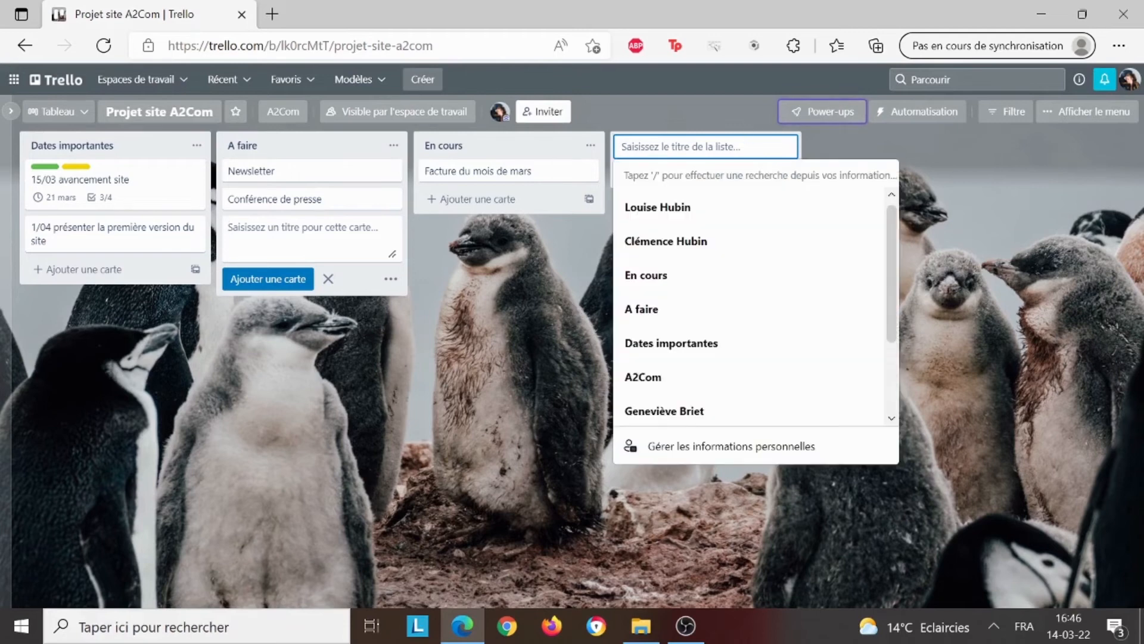
text(Cho)
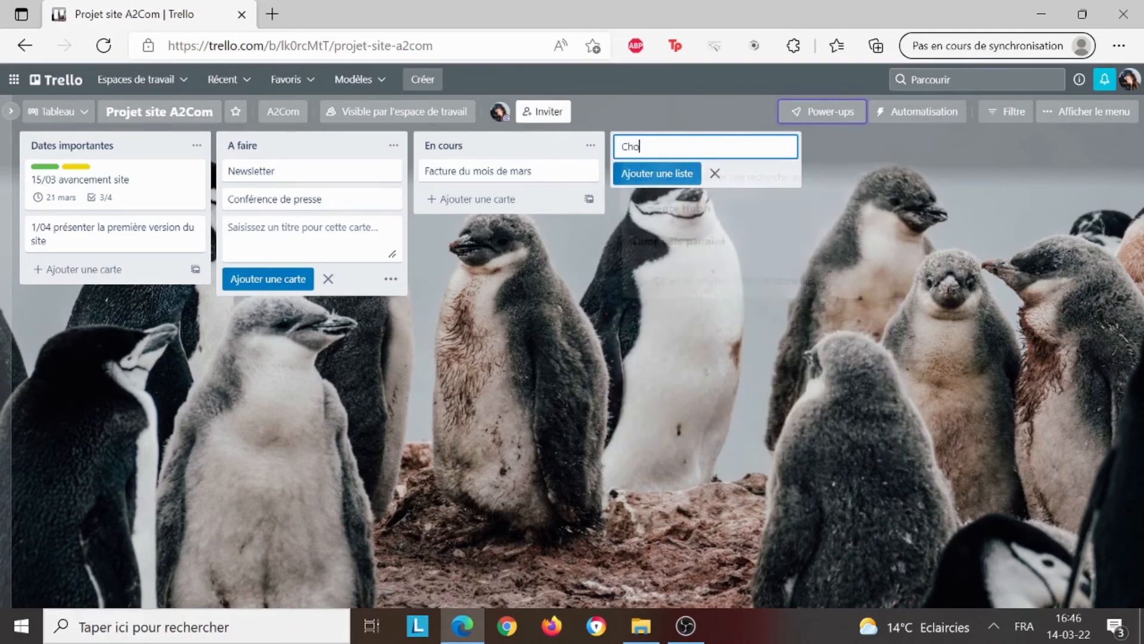
text(ses terminées)
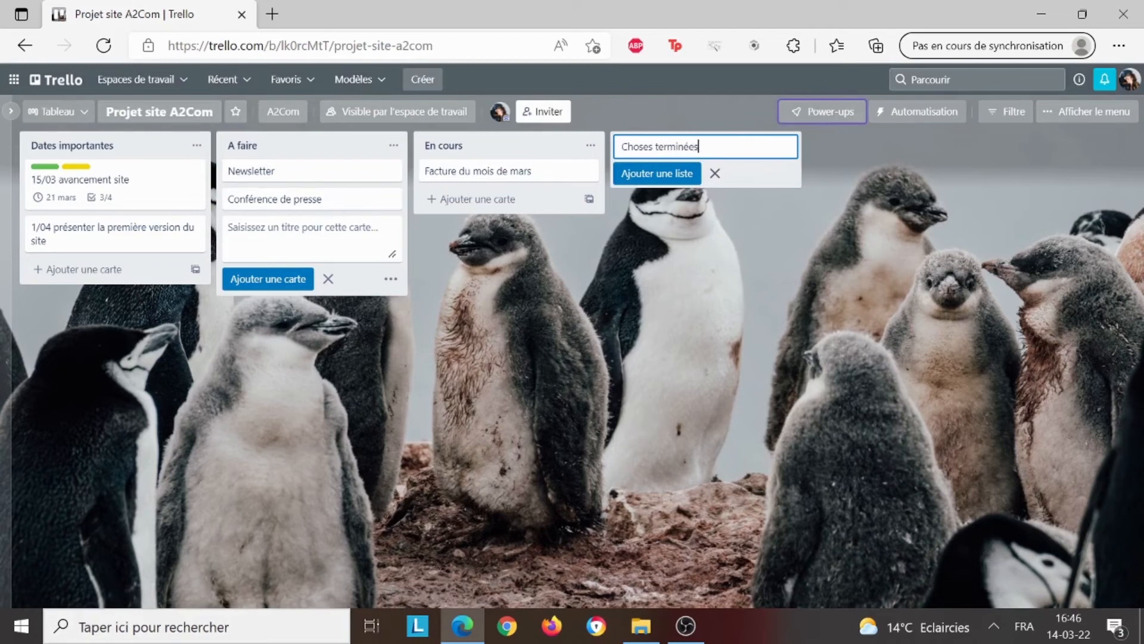
key(Return)
click(913, 174)
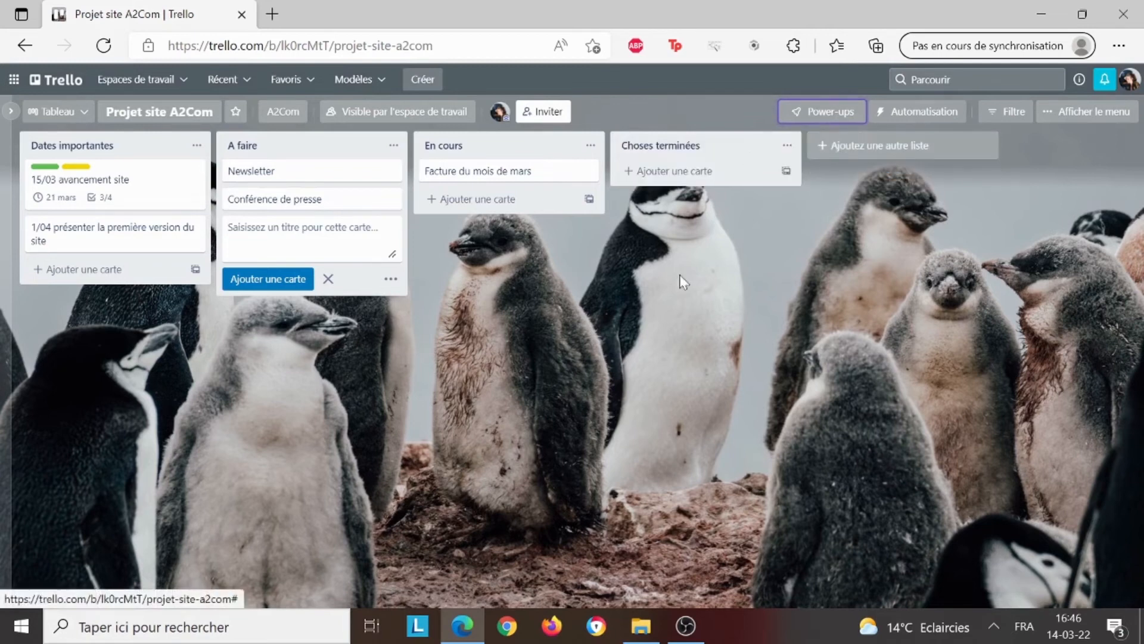
drag(486, 174, 695, 184)
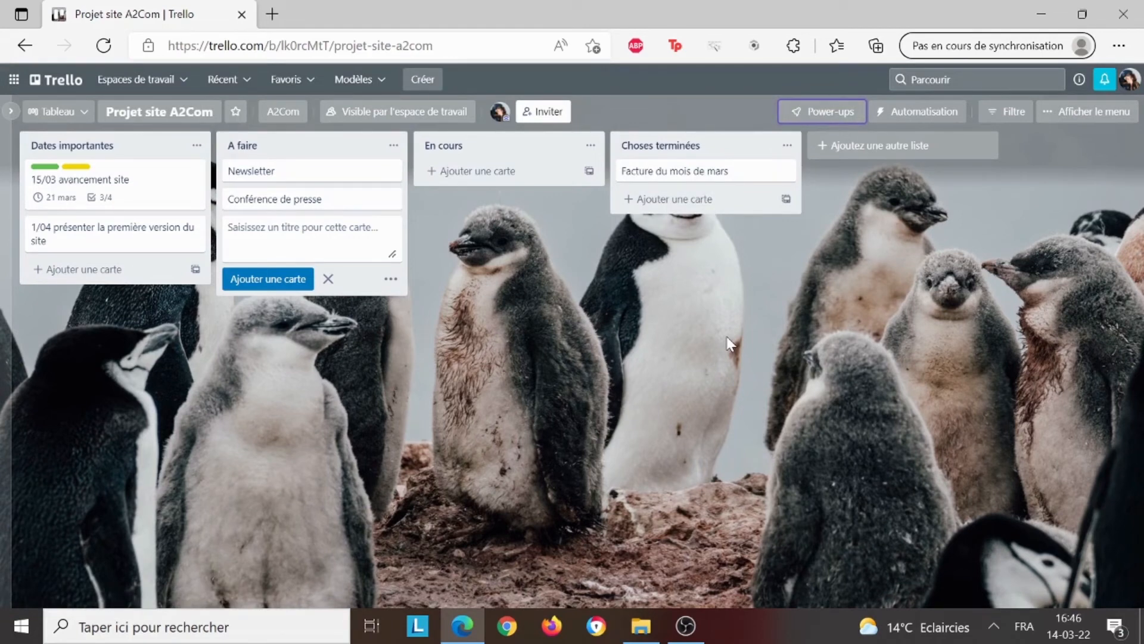
- Add a list titled "Notes importantes" to the board
click(929, 150)
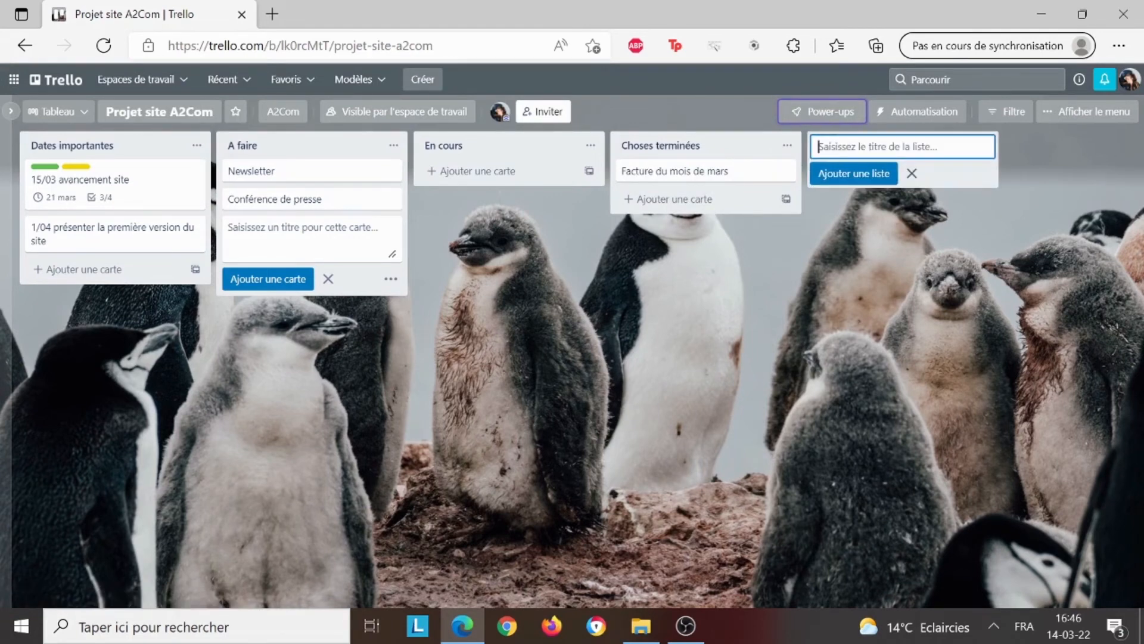
text(Notes importantes)
key(Return)
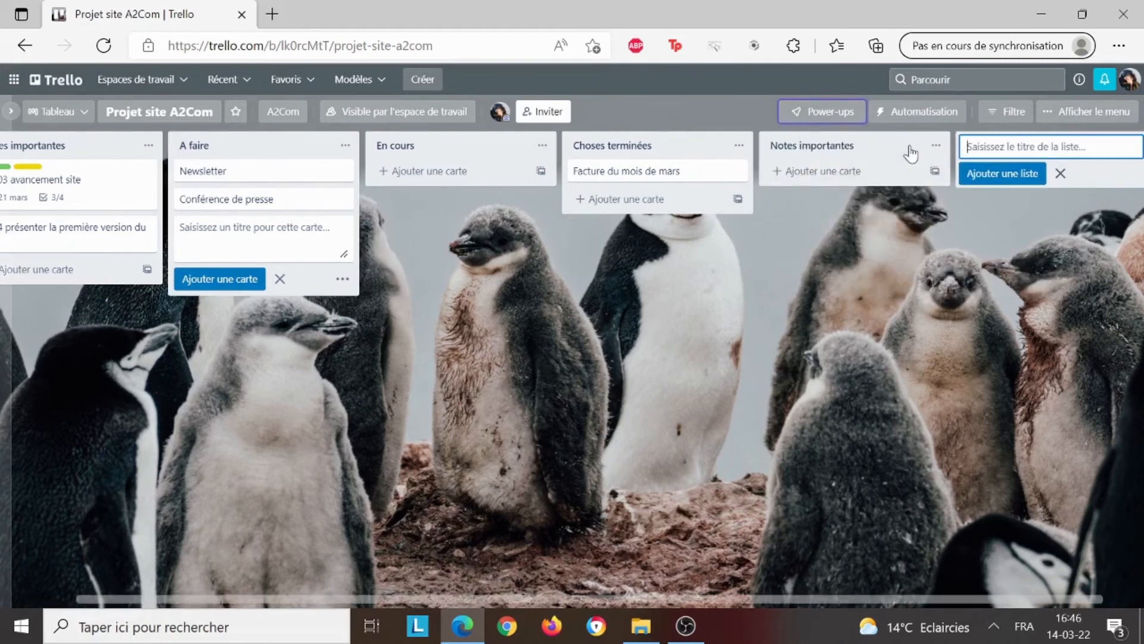
click(1062, 202)
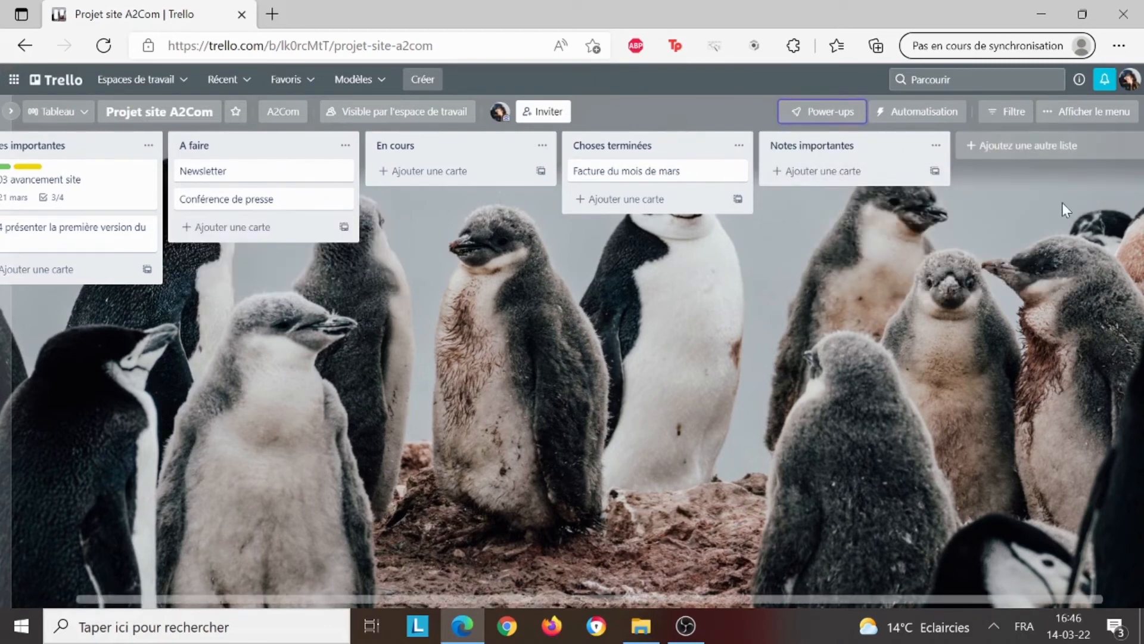
- Add a card to "Notes importantes" stating that the named colleague "part en congé du 15/07 au 31/07"
click(858, 172)
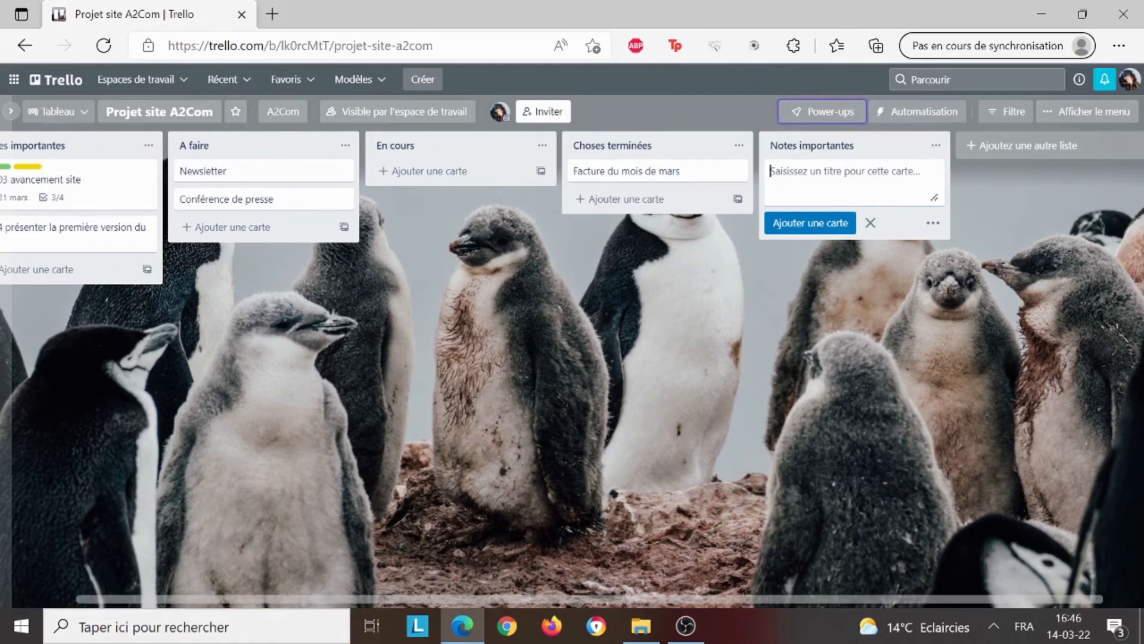
text(Patrick pa)
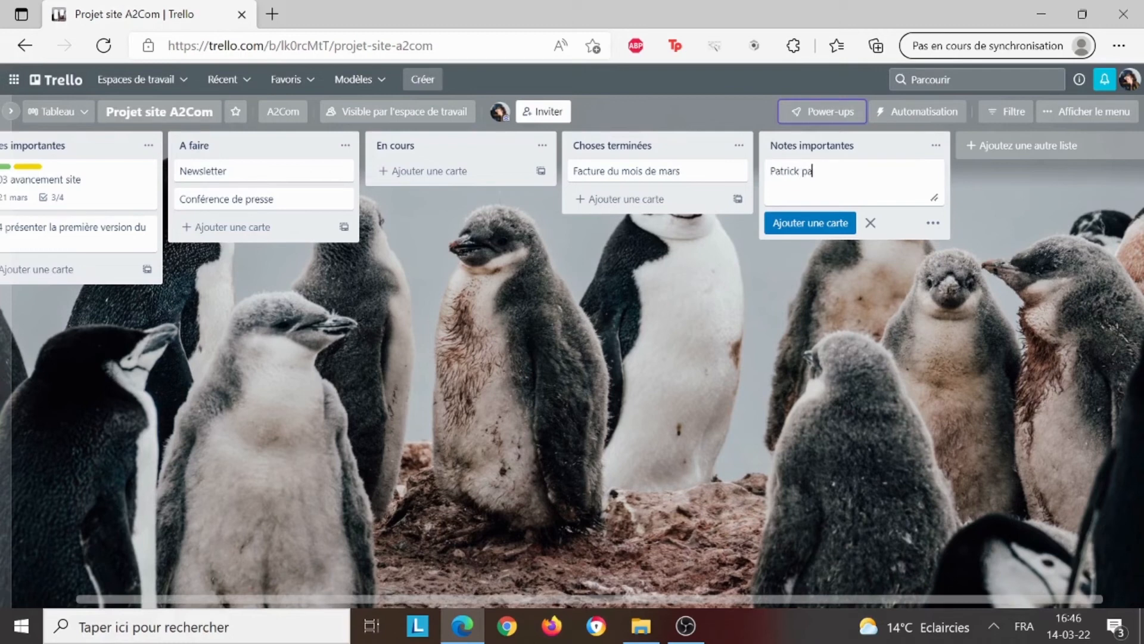
text(rt en congé du 15:07 au 31)
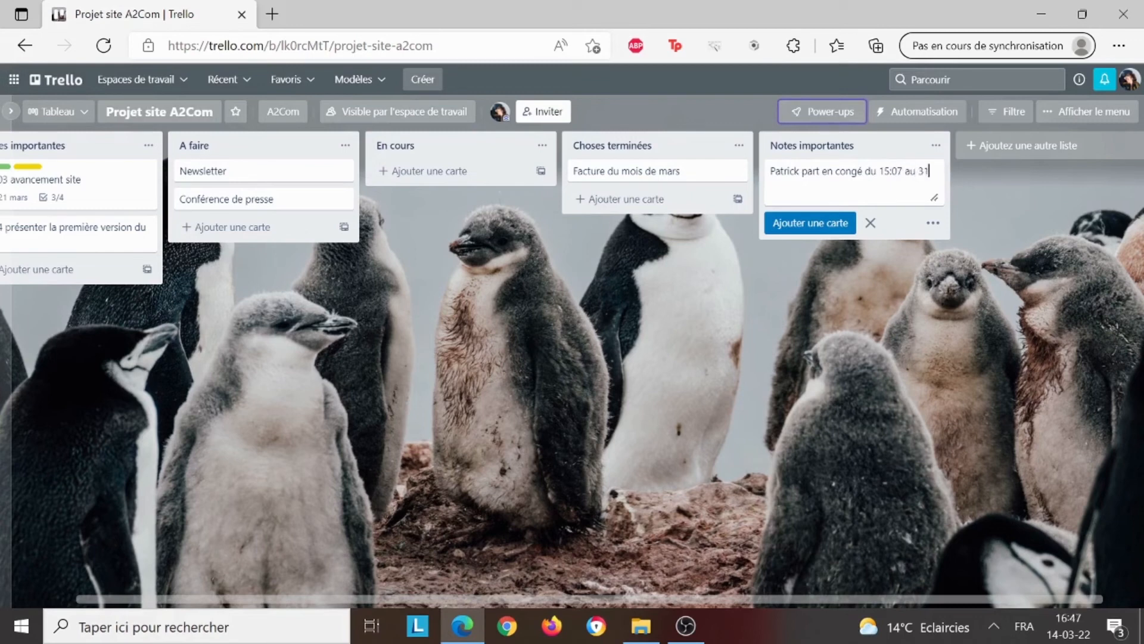
text(/07)
key(BackSpace)
text(/07)
click(863, 277)
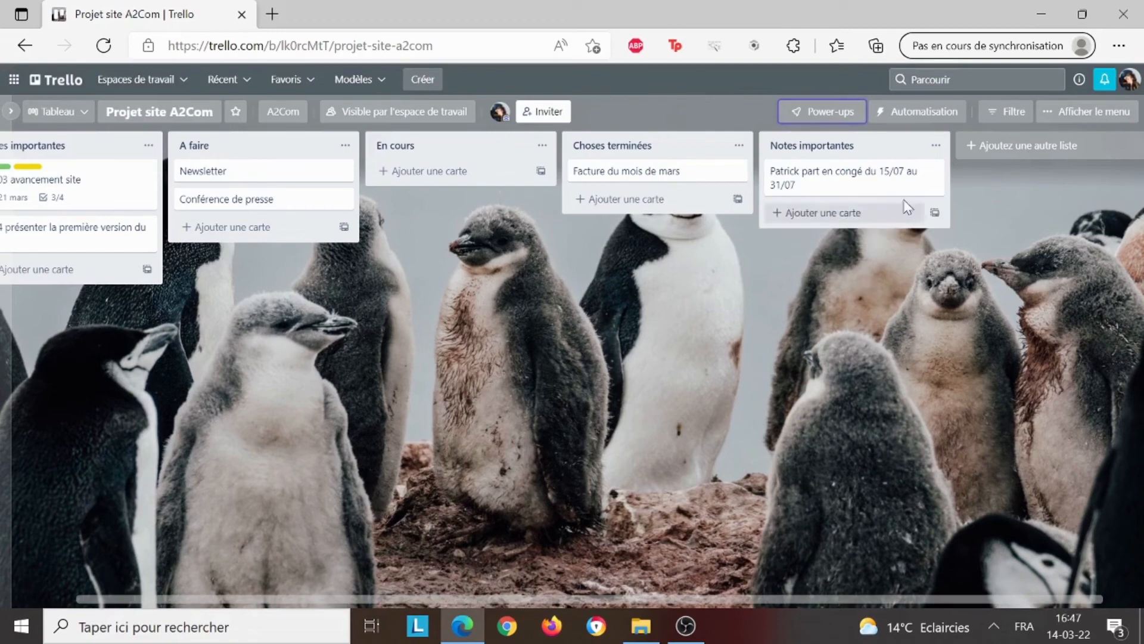
- Apply the red label to the leave card in "Notes importantes"
click(934, 174)
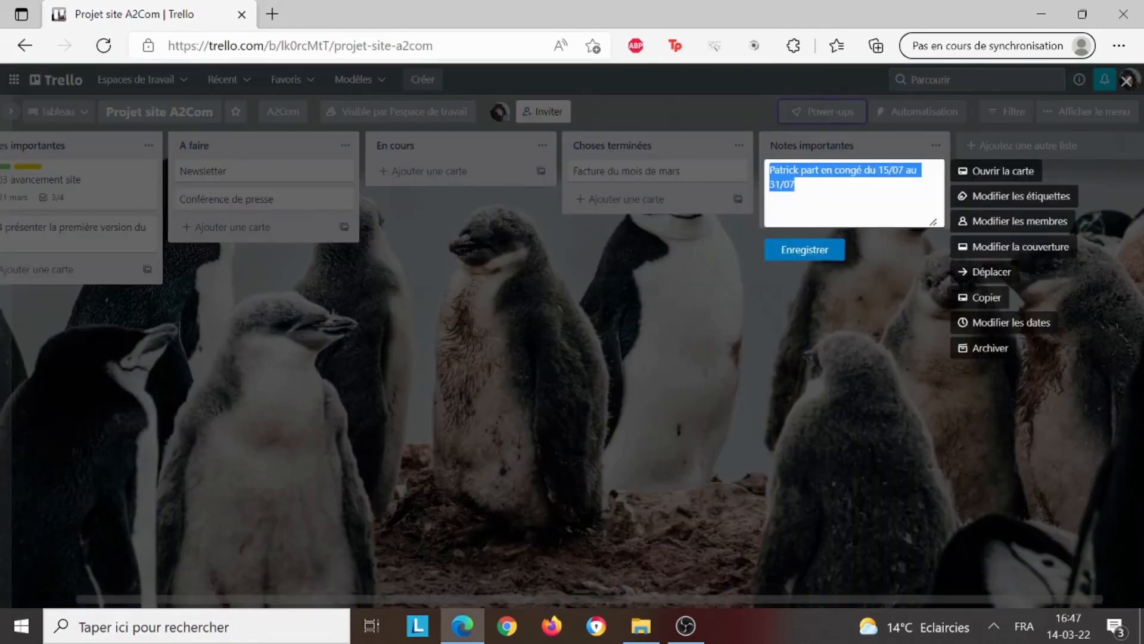
click(1003, 200)
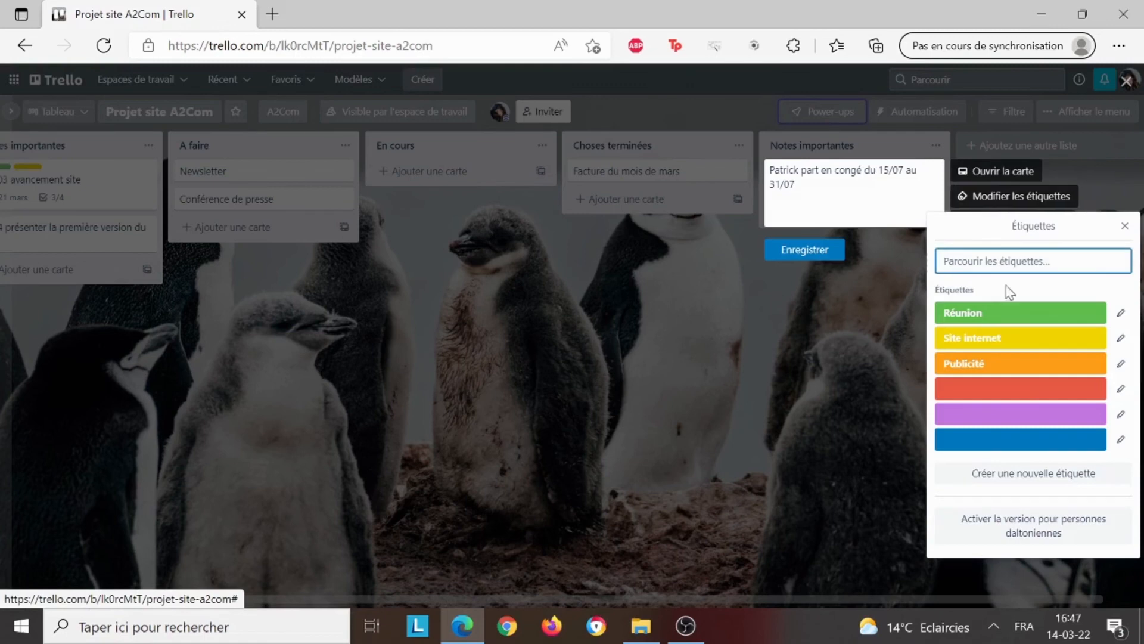
click(1020, 391)
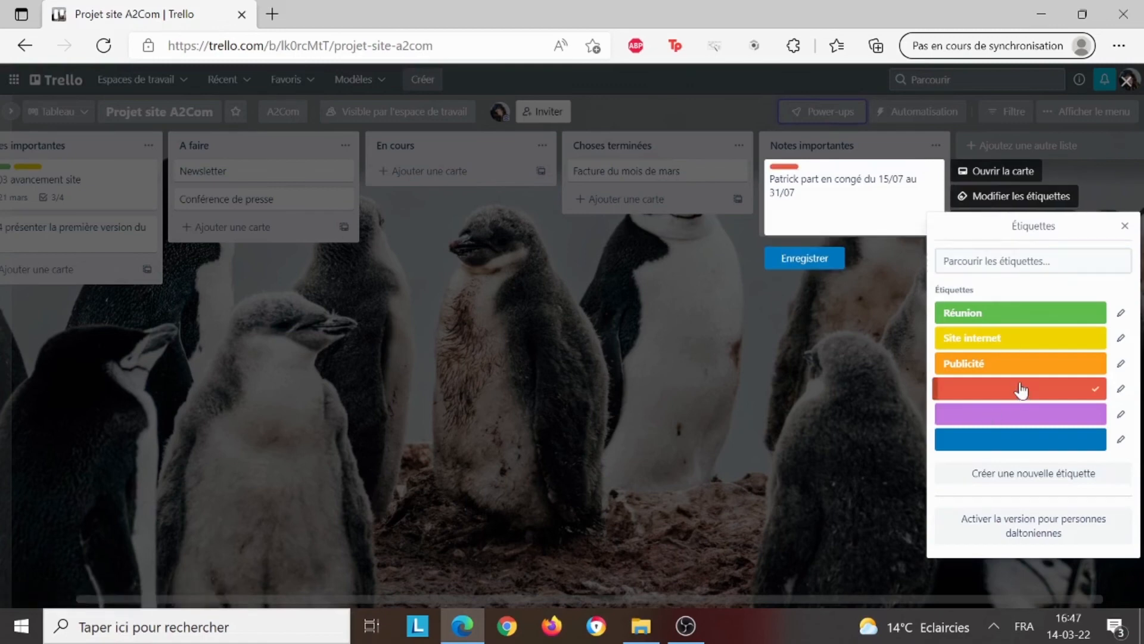
- Name the red label "Urgent", save it and return to the board
click(1121, 388)
text(Yur)
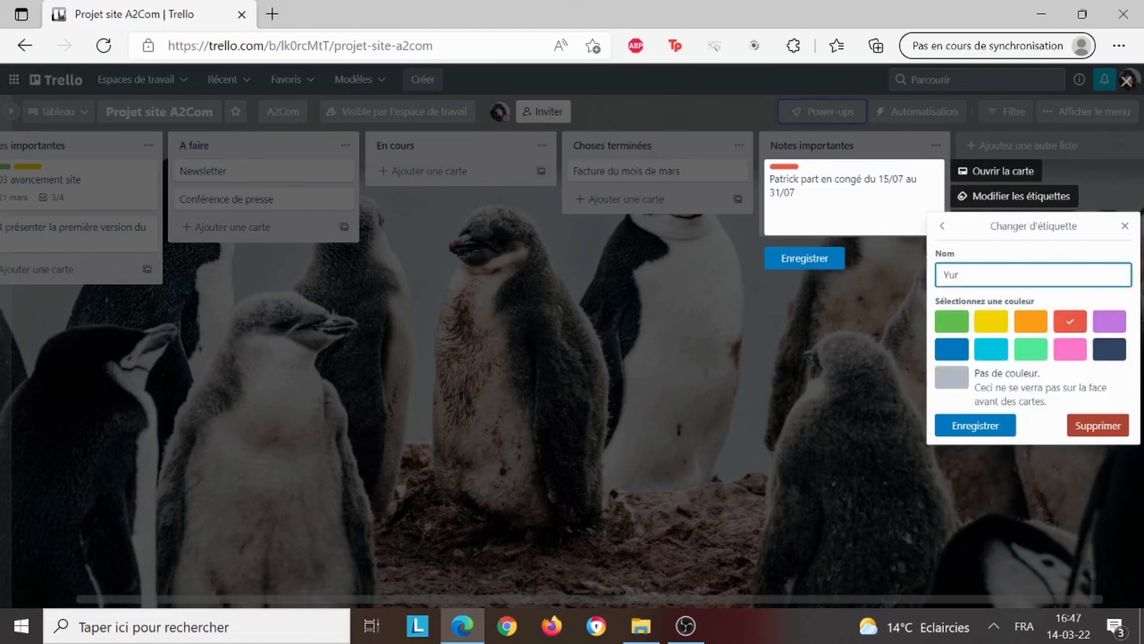
key(BackSpace)
key(BackSpace)
key(BackSpace)
text(Ulrgen)
key(BackSpace)
key(BackSpace)
key(BackSpace)
text(rgent)
click(995, 427)
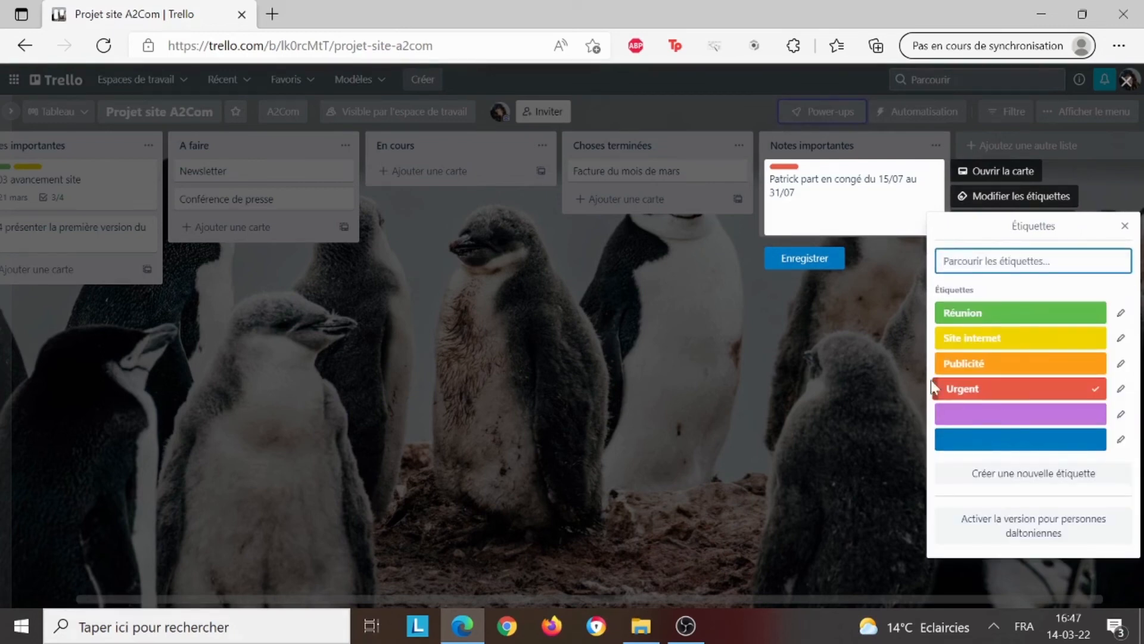
click(885, 376)
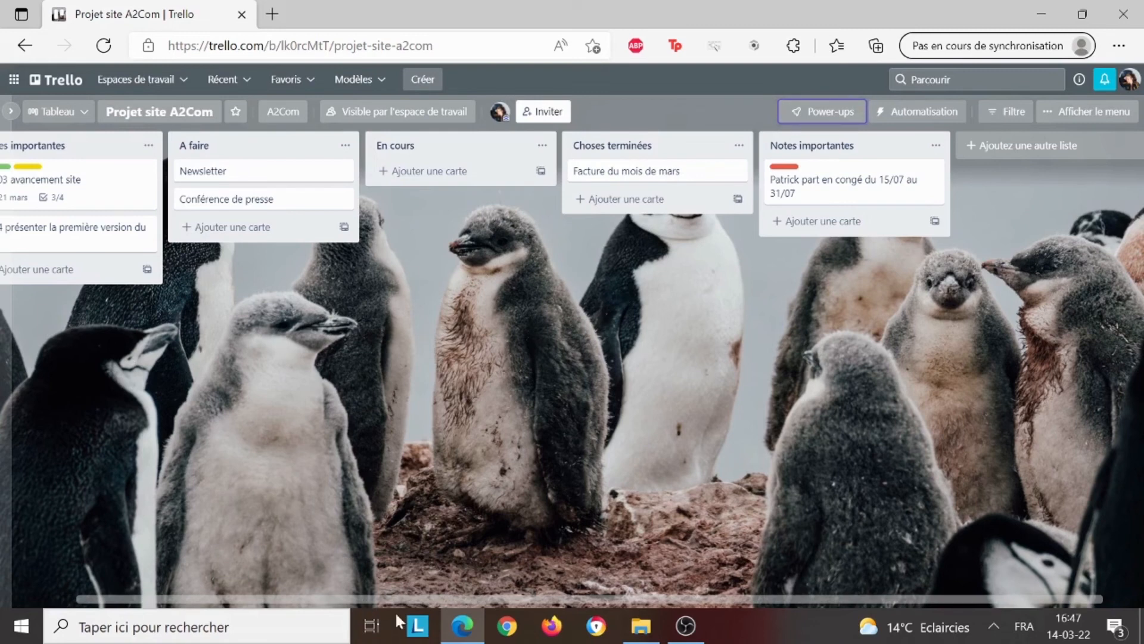
drag(407, 600, 274, 593)
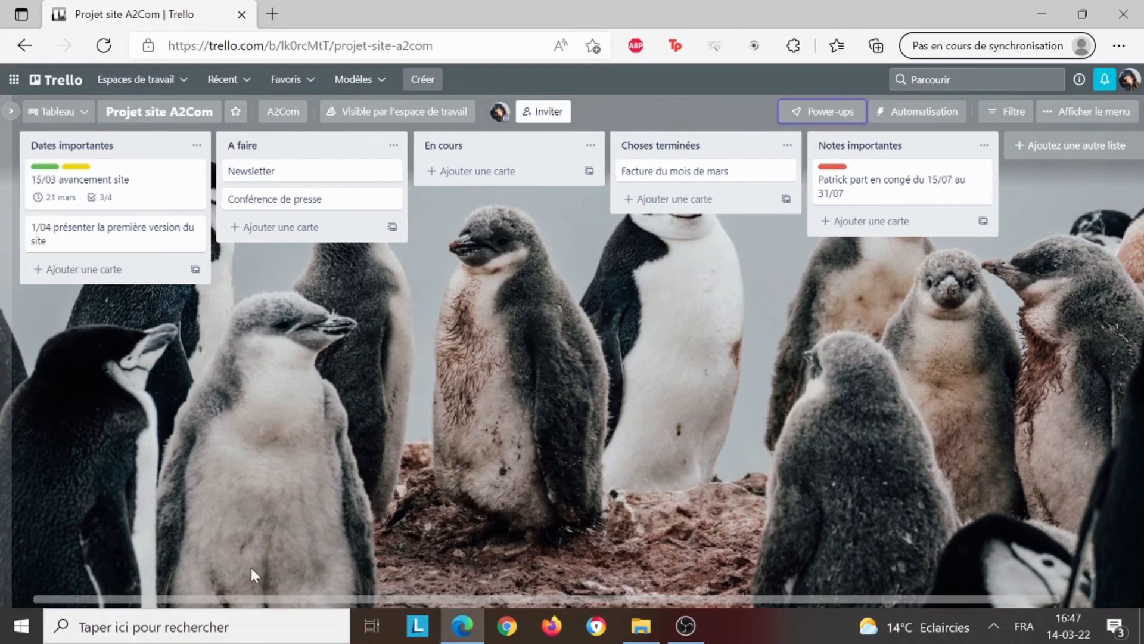